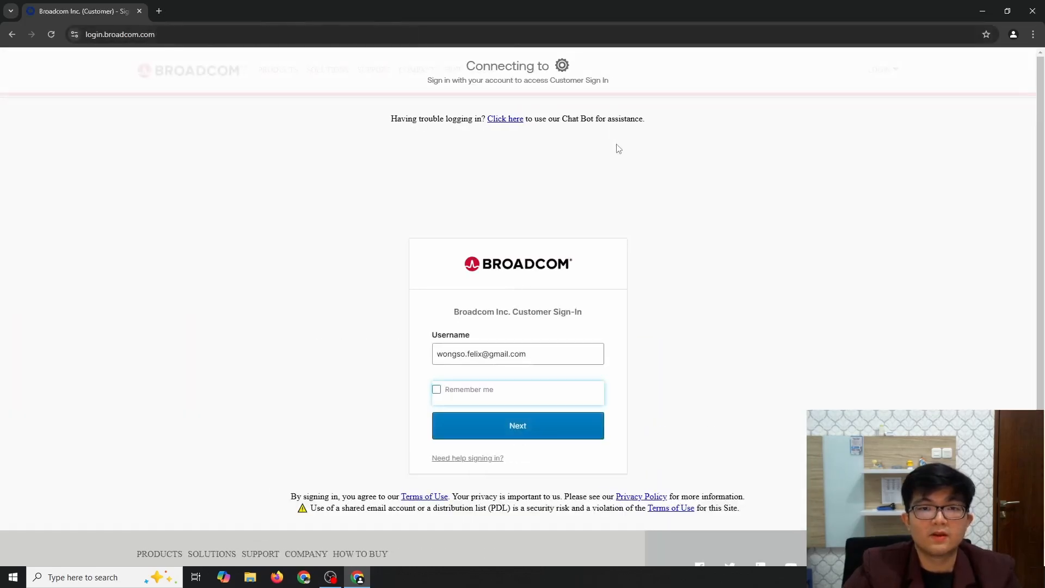
scroll(443, 321, "down", 1)
scroll(597, 285, "up", 1)
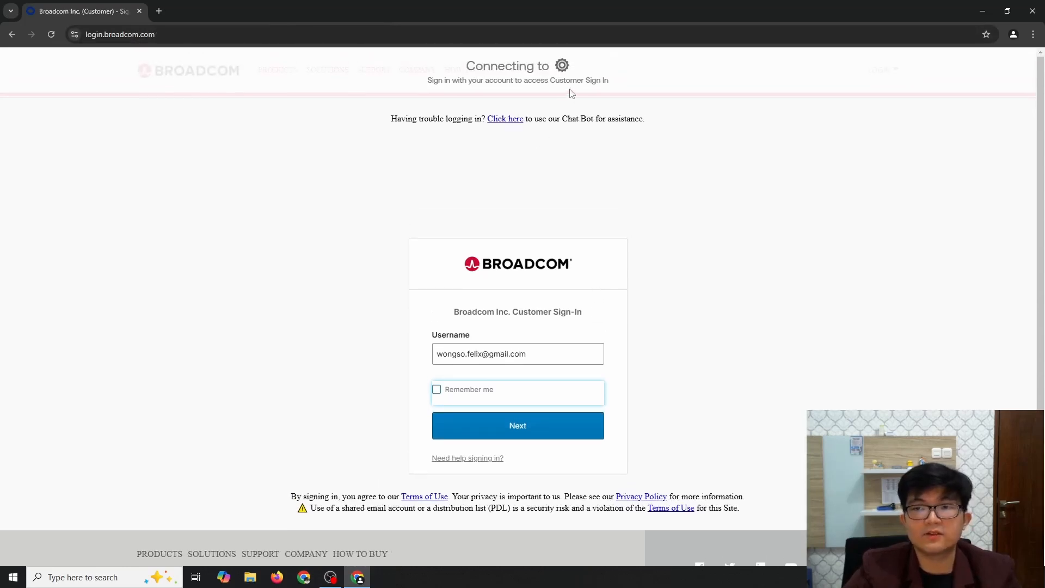
left_click(874, 70)
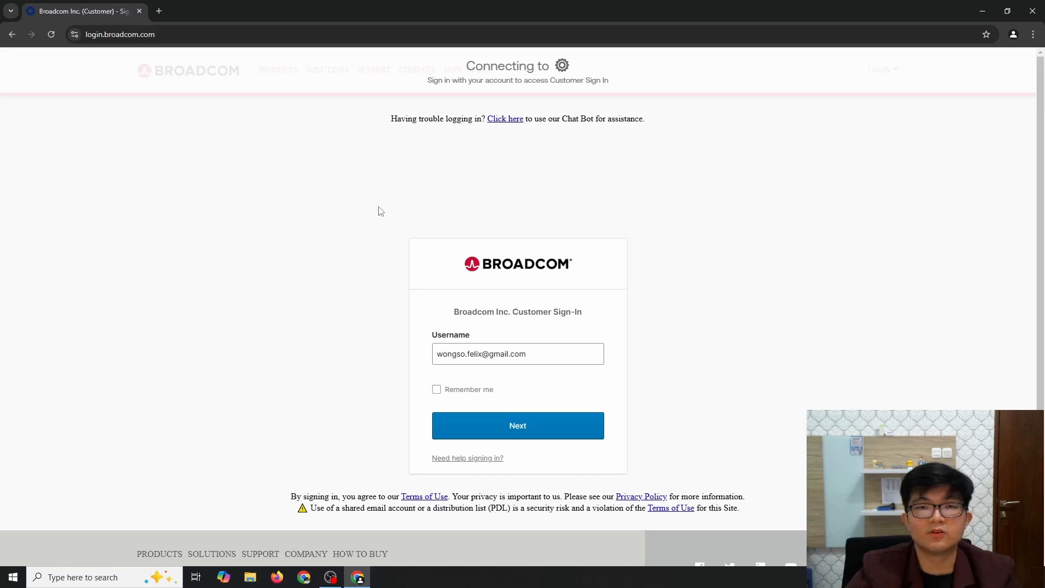
Sign in to the Broadcom customer portal with the prefilled username and the account password.
left_click(527, 430)
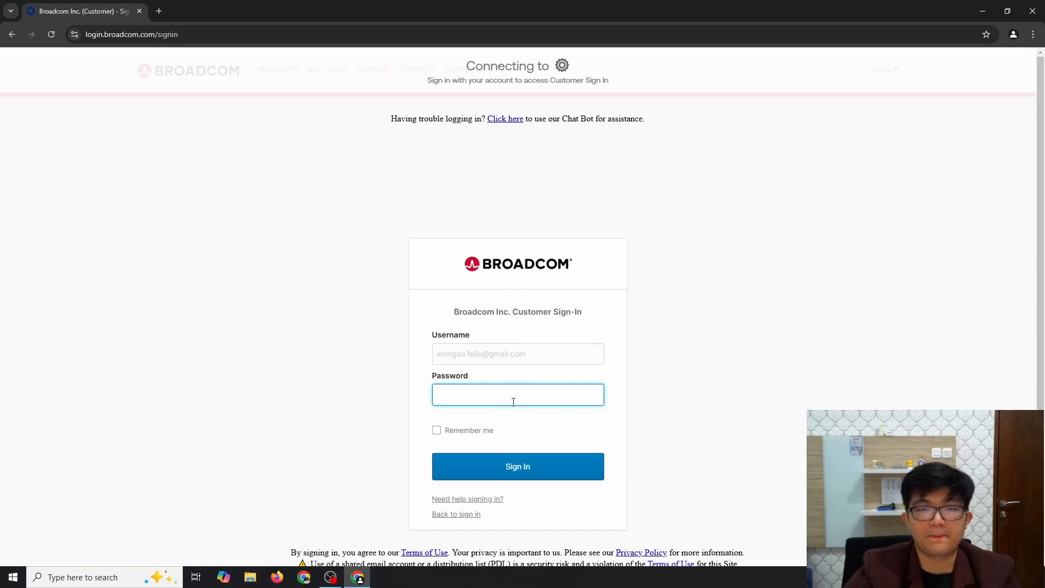
type("••••••")
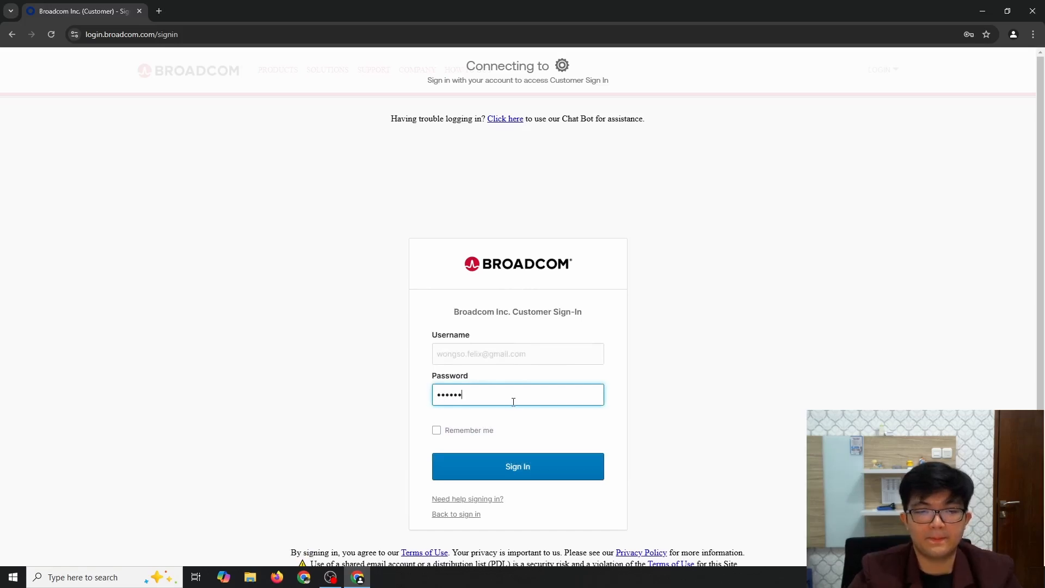
type("•••••")
left_click(551, 476)
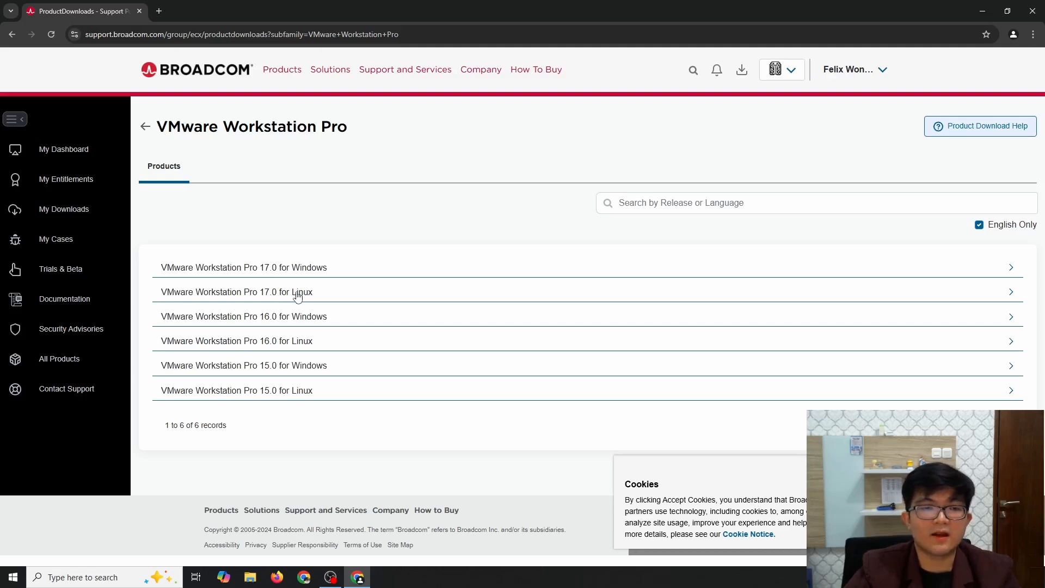
Download the installer for release 17.6.2 of VMware Workstation Pro 17.0 for Windows.
left_click(269, 273)
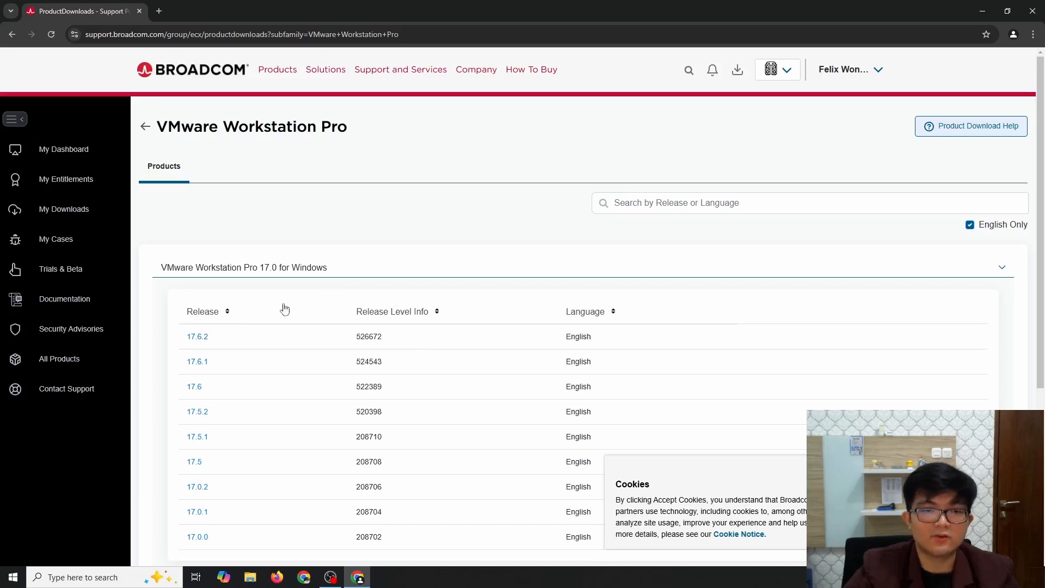
left_click(191, 339)
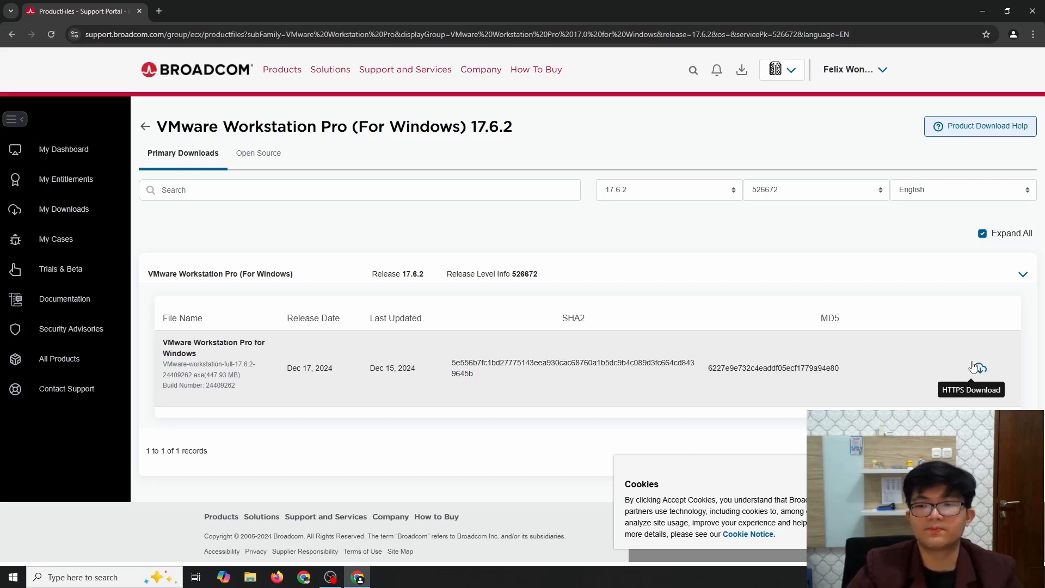
left_click(980, 369)
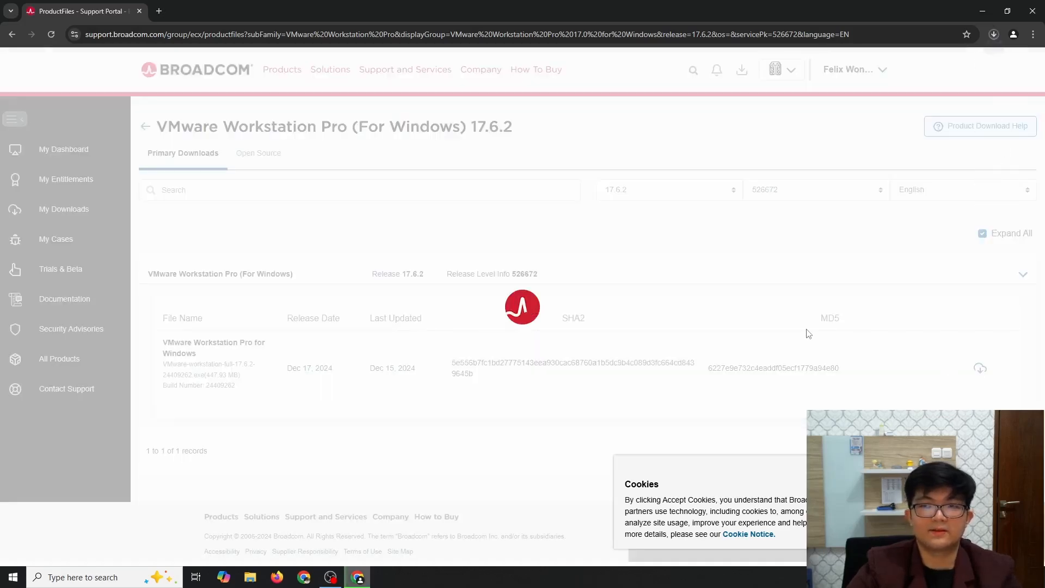
Run the newly downloaded VMware-workstation-full-17.6.2-24409262 (1).exe installer and accept the terms of its license agreement.
left_click(993, 35)
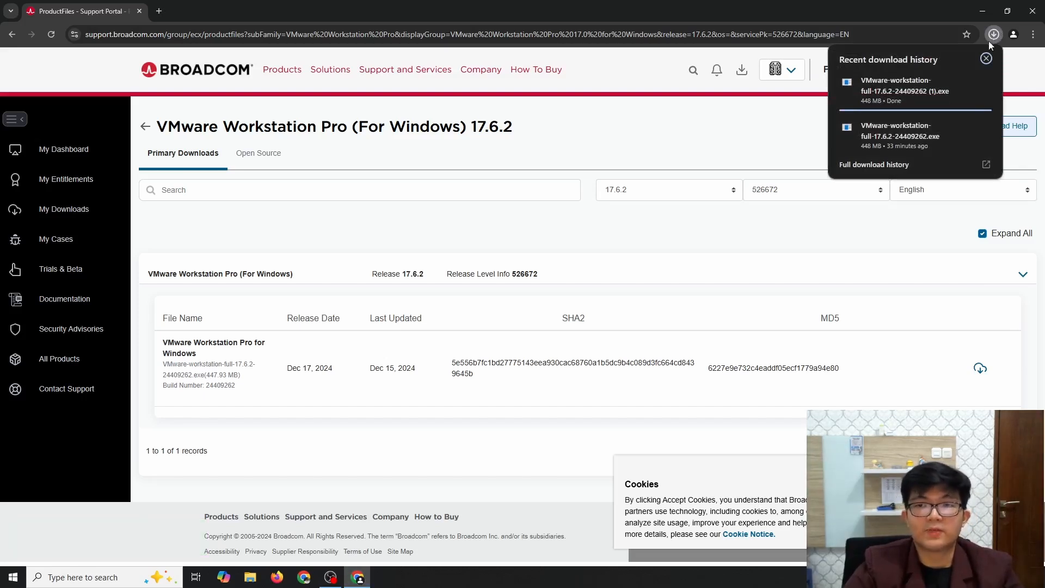
left_click(924, 92)
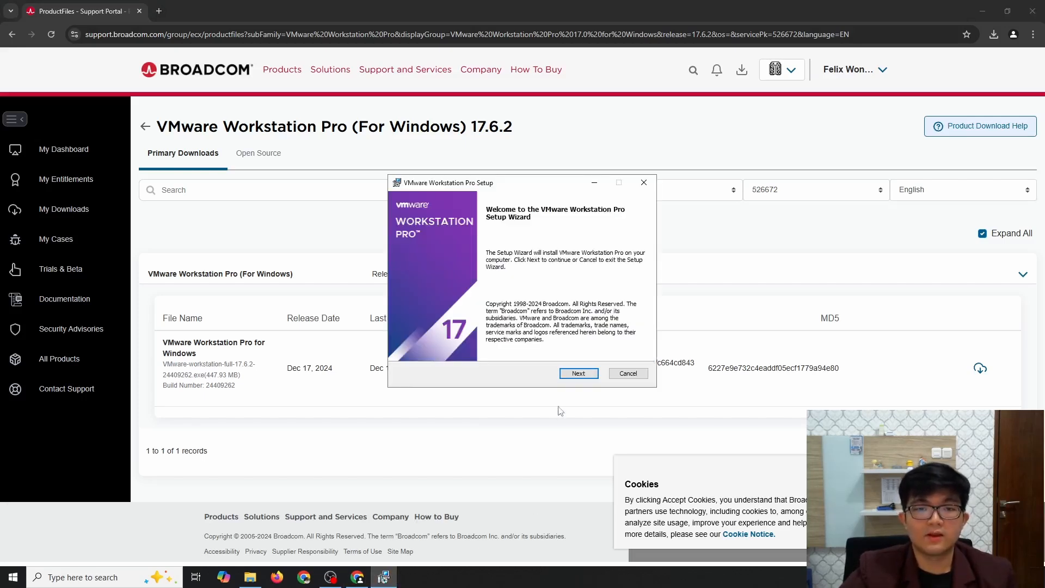
left_click(566, 374)
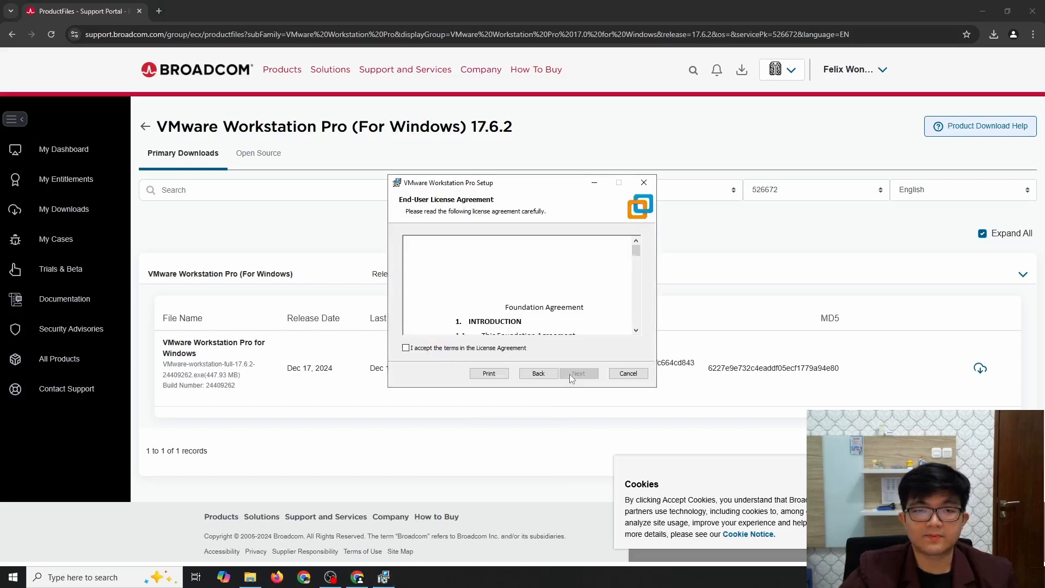
scroll(550, 296, "down", 2)
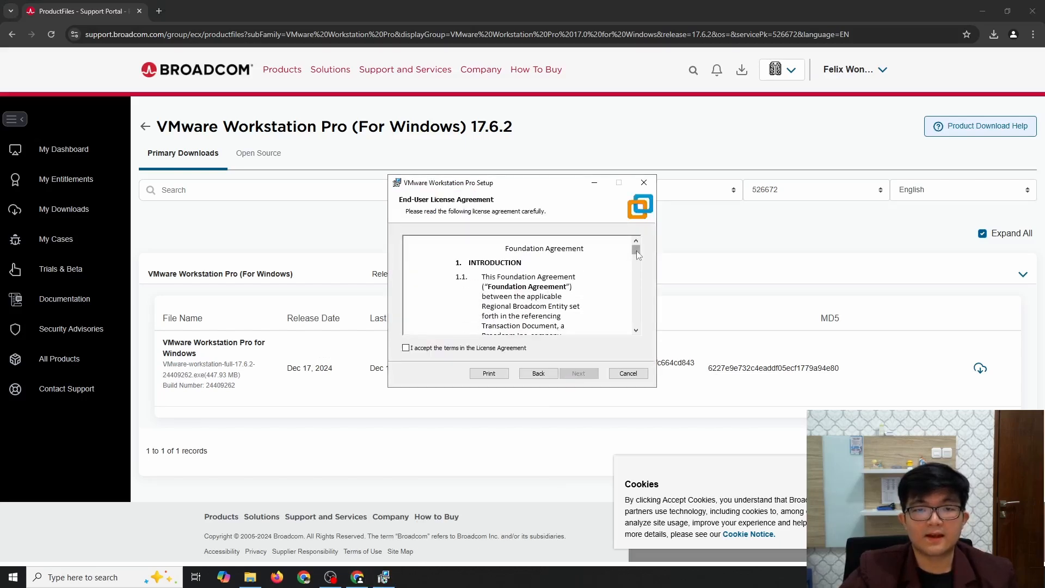
left_click_drag(636, 250, 638, 268)
left_click(408, 349)
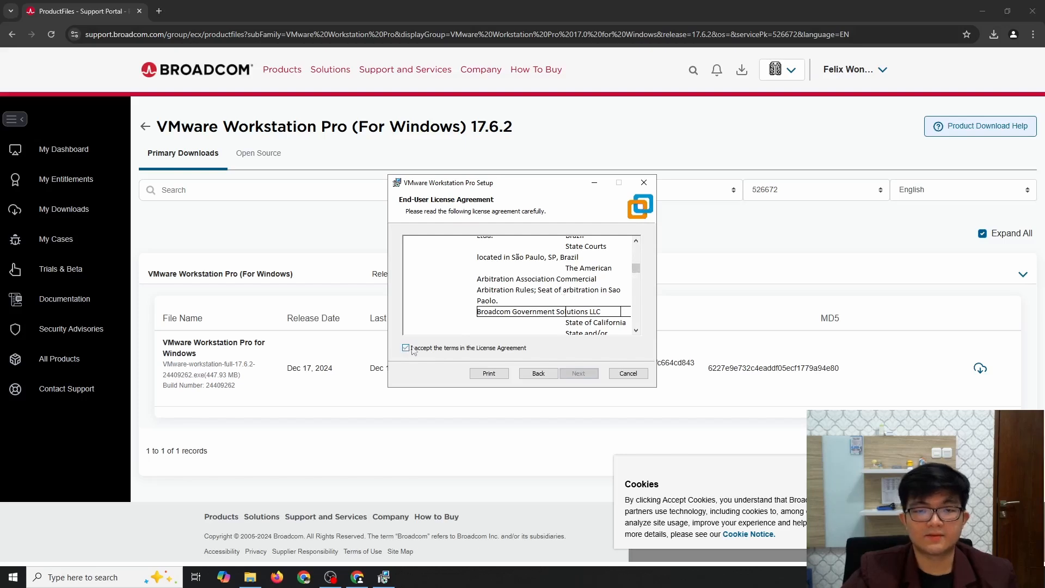
left_click(579, 373)
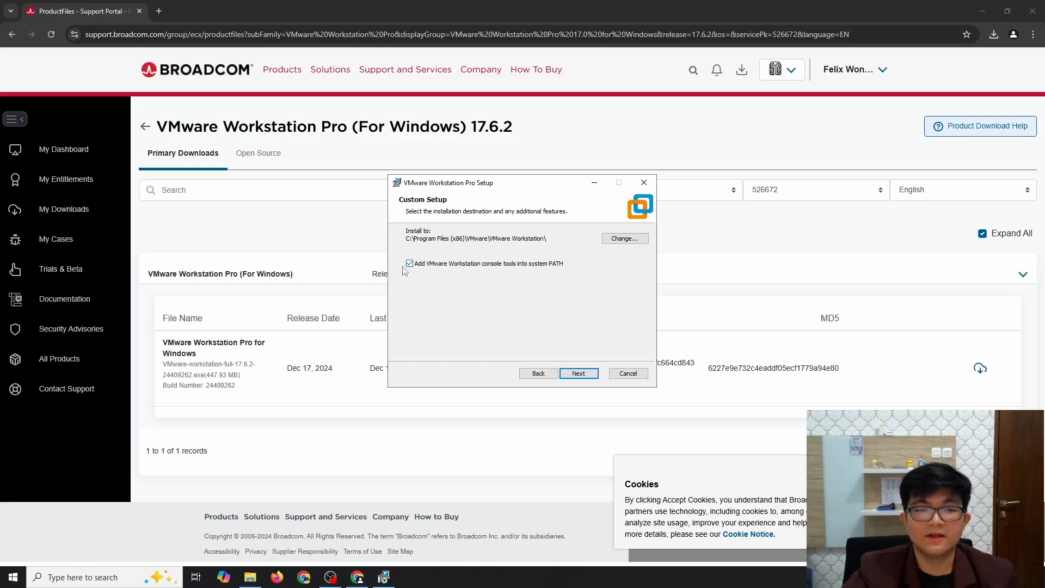
Keep the default install location and startup update check, and opt out of the VMware Customer Experience Improvement Program.
left_click(584, 375)
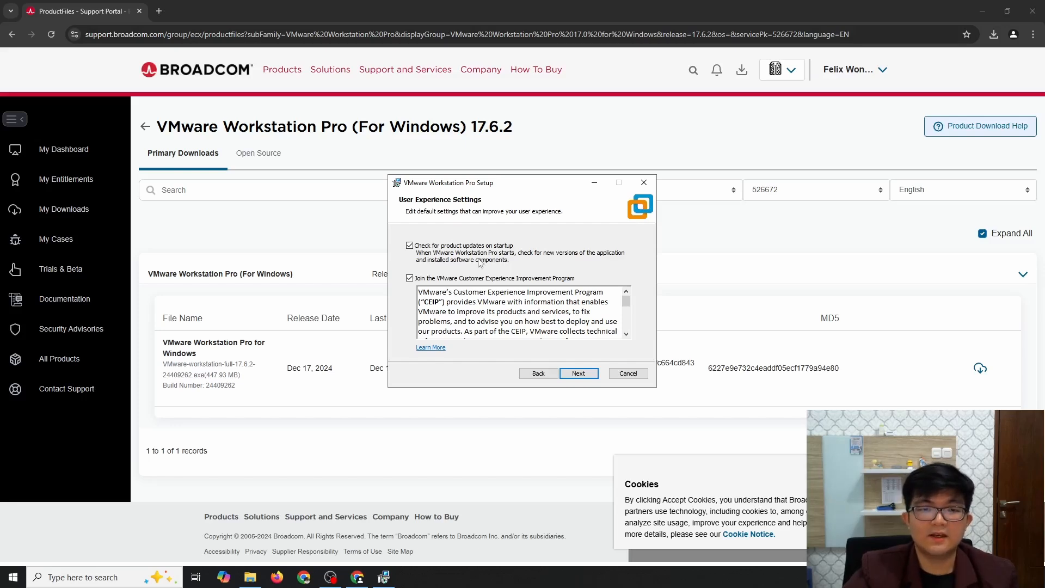
left_click(529, 279)
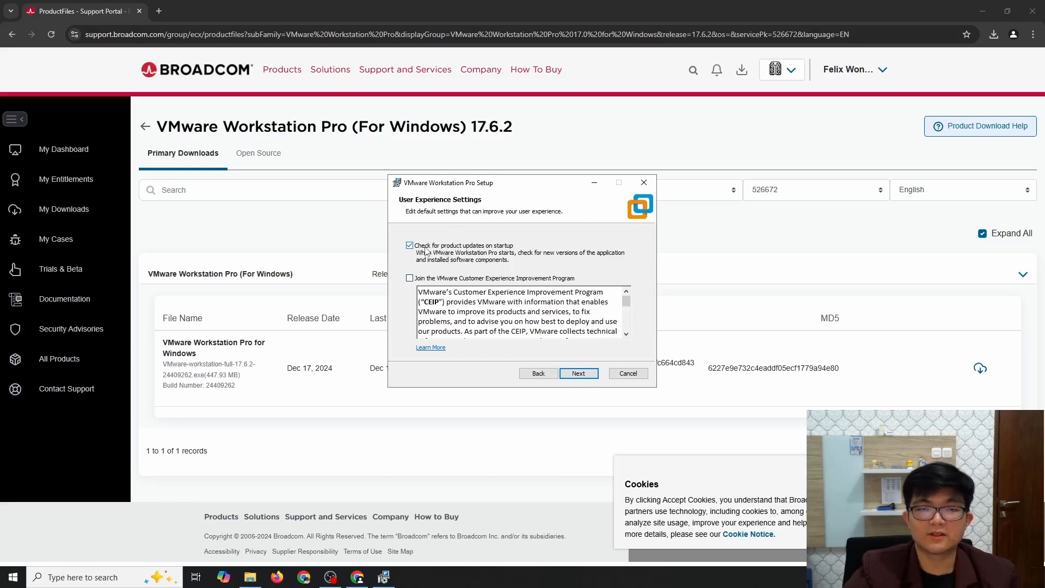
left_click(579, 373)
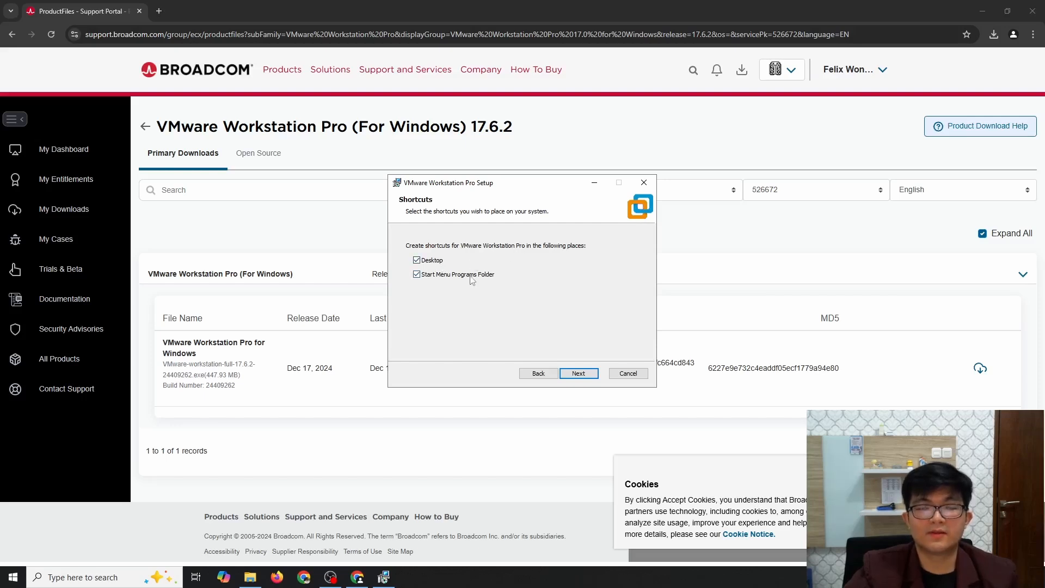
Keep the Desktop and Start Menu Programs Folder shortcuts, and complete the VMware Workstation Pro installation.
left_click(578, 374)
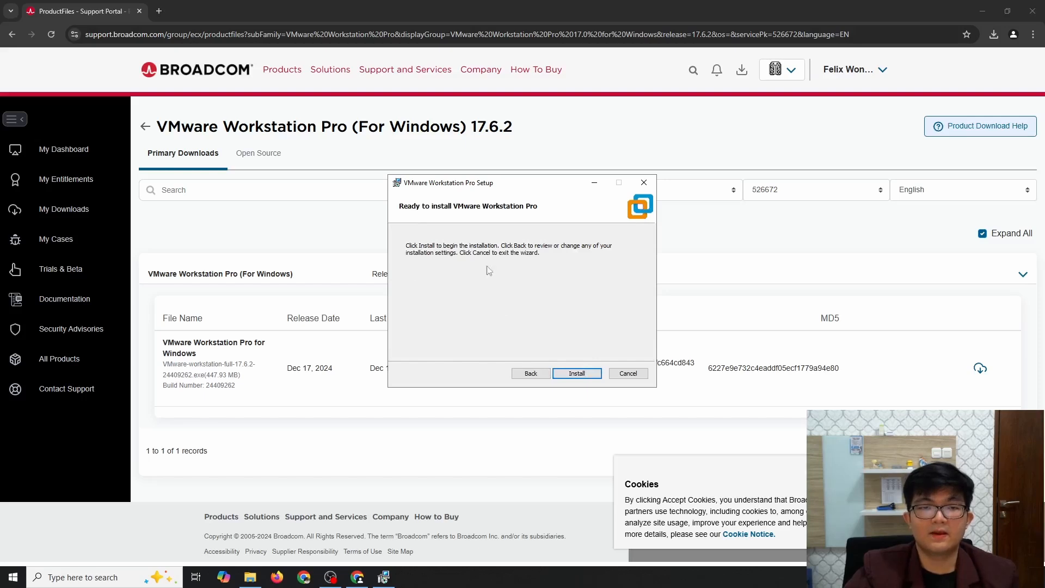
left_click(577, 373)
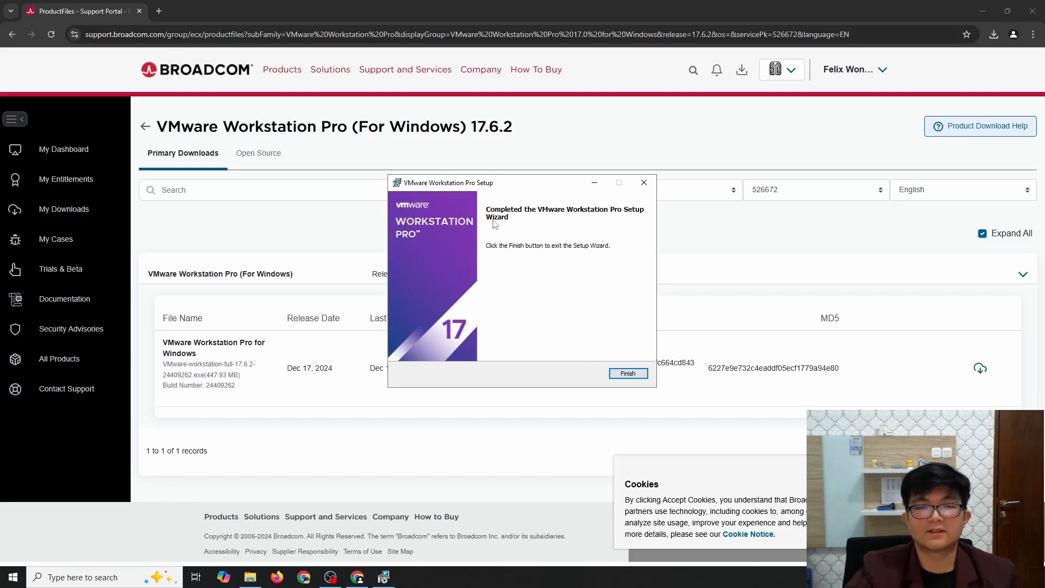
left_click(629, 375)
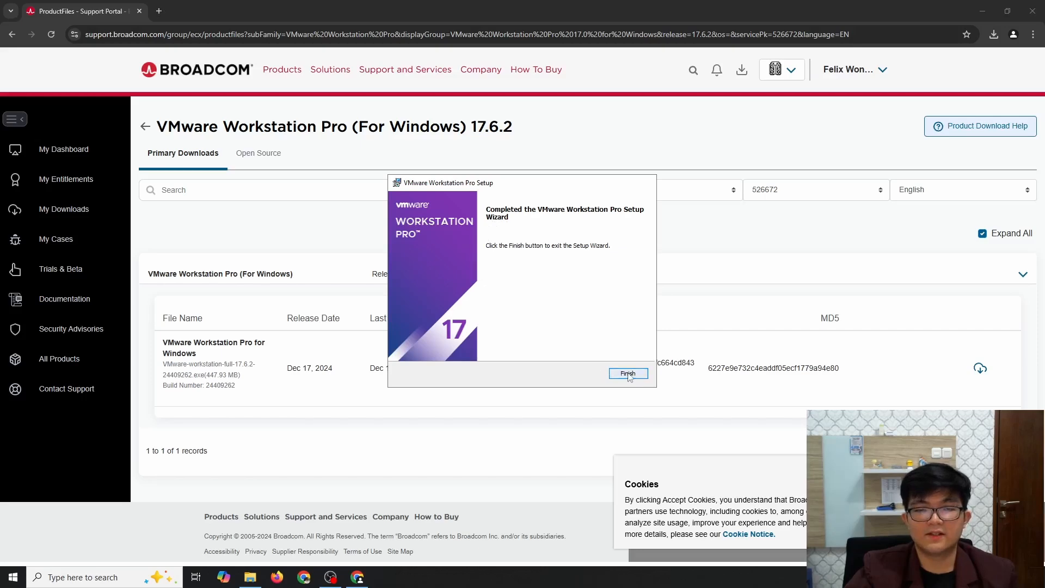
Search Windows for "vmware" to launch VMware Workstation, and maximize its window.
left_click(103, 577)
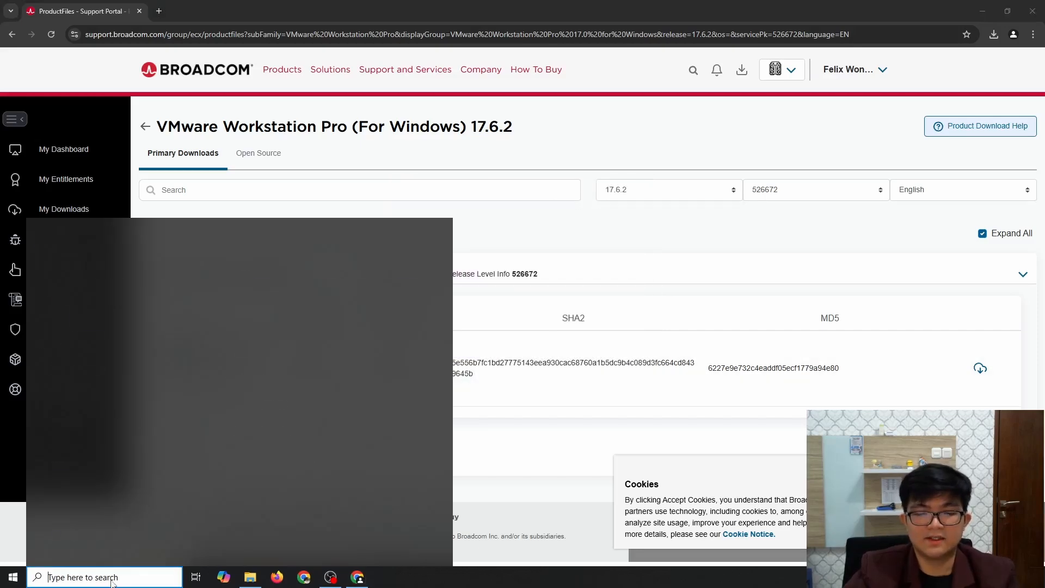
type("vmware")
key("Escape")
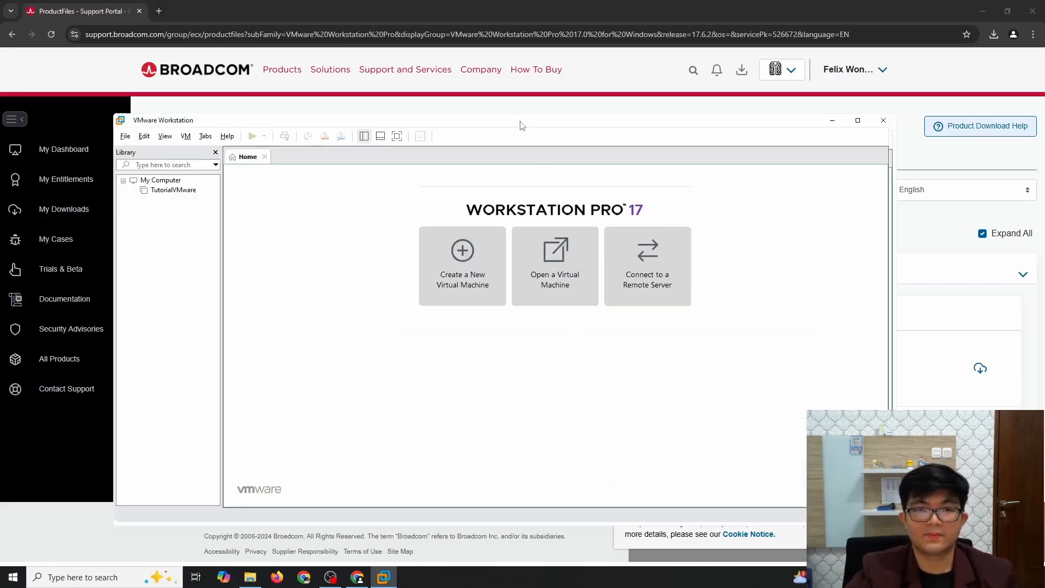
double_click(522, 122)
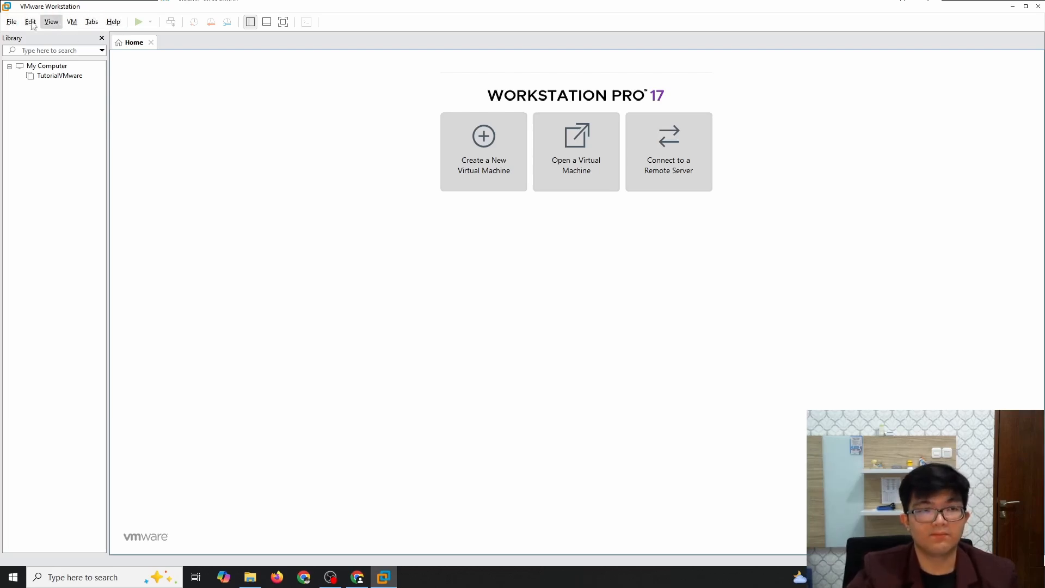
left_click(11, 22)
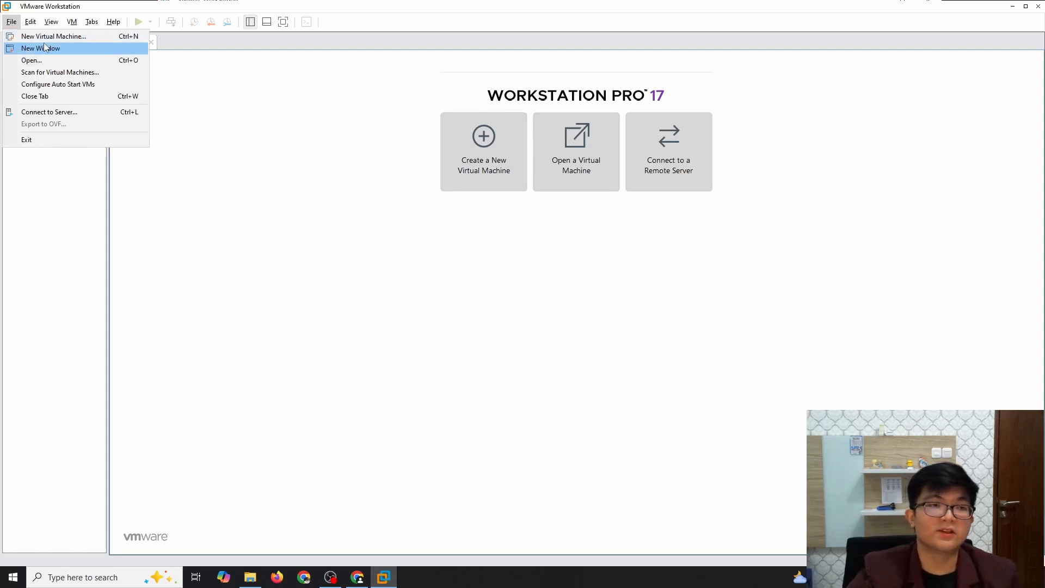
mouse_move(34, 26)
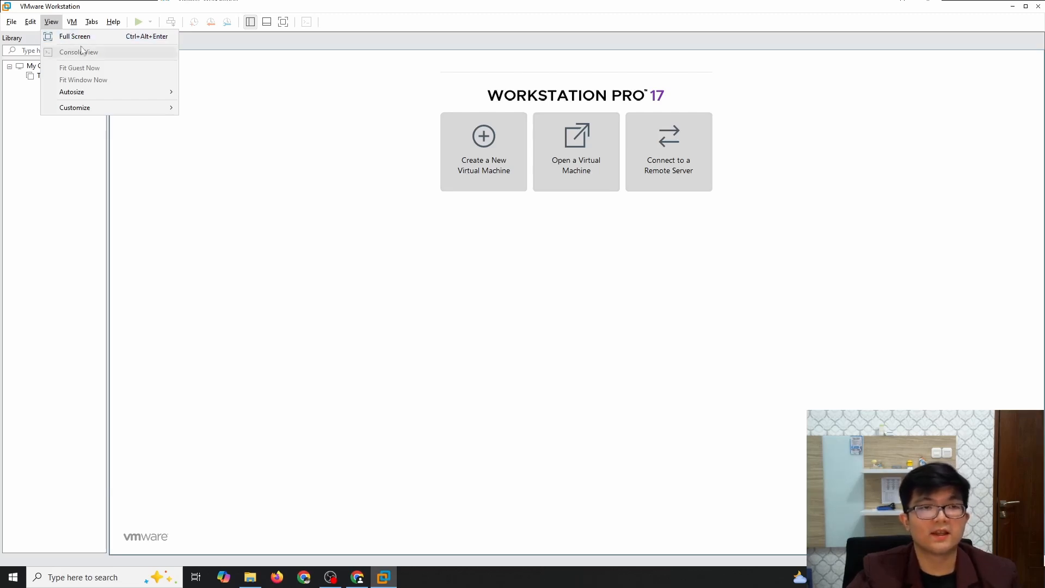
mouse_move(80, 26)
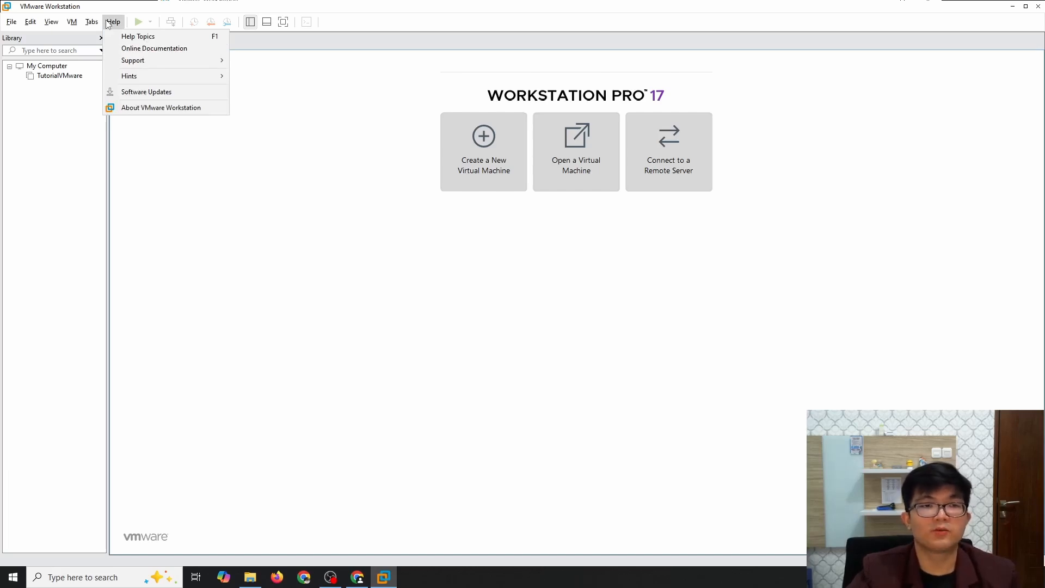
key("Escape")
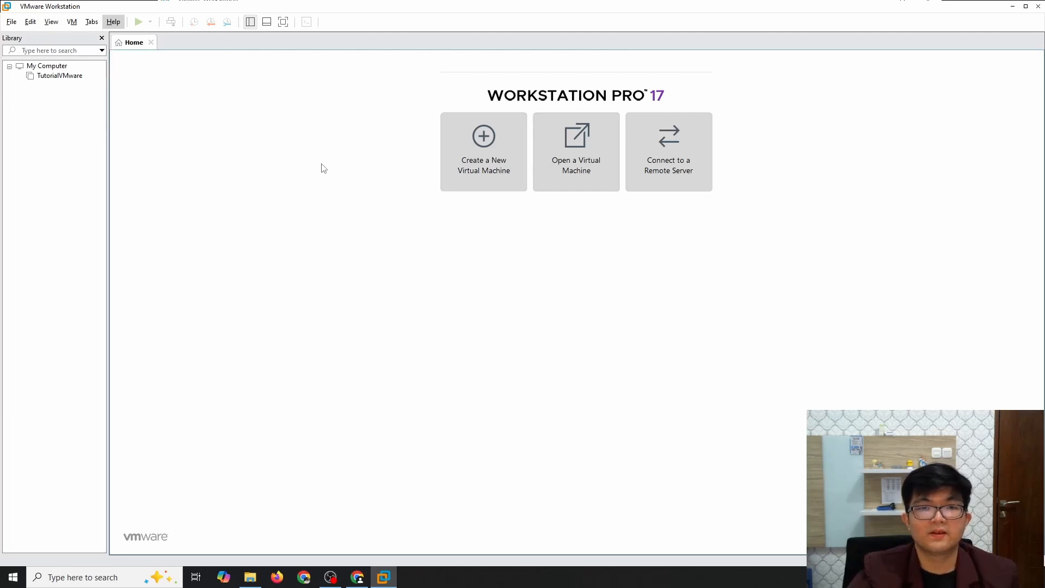
Start a new virtual machine with the Typical configuration, choosing to install the operating system later.
left_click(503, 168)
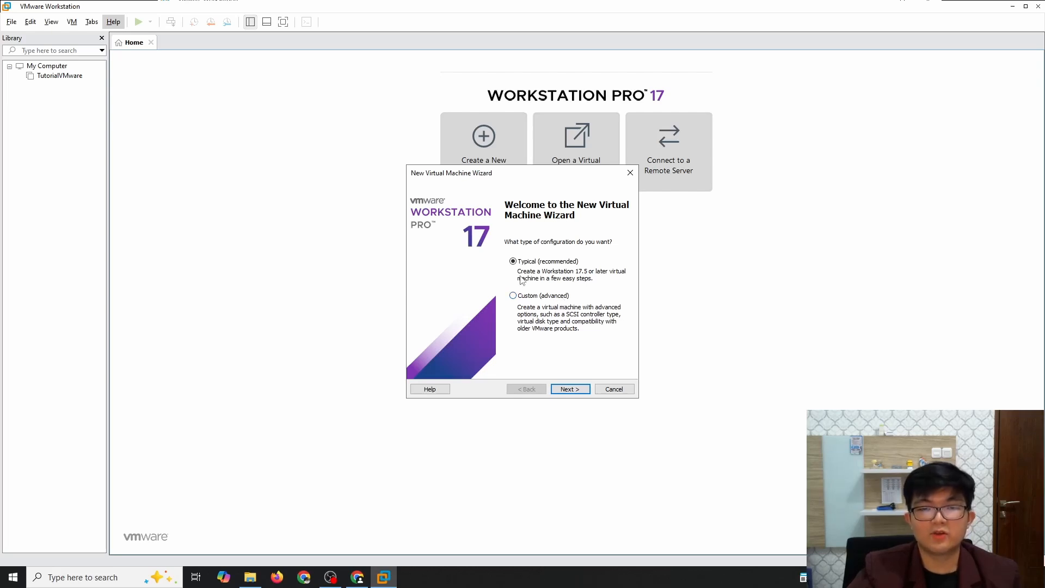
left_click(570, 388)
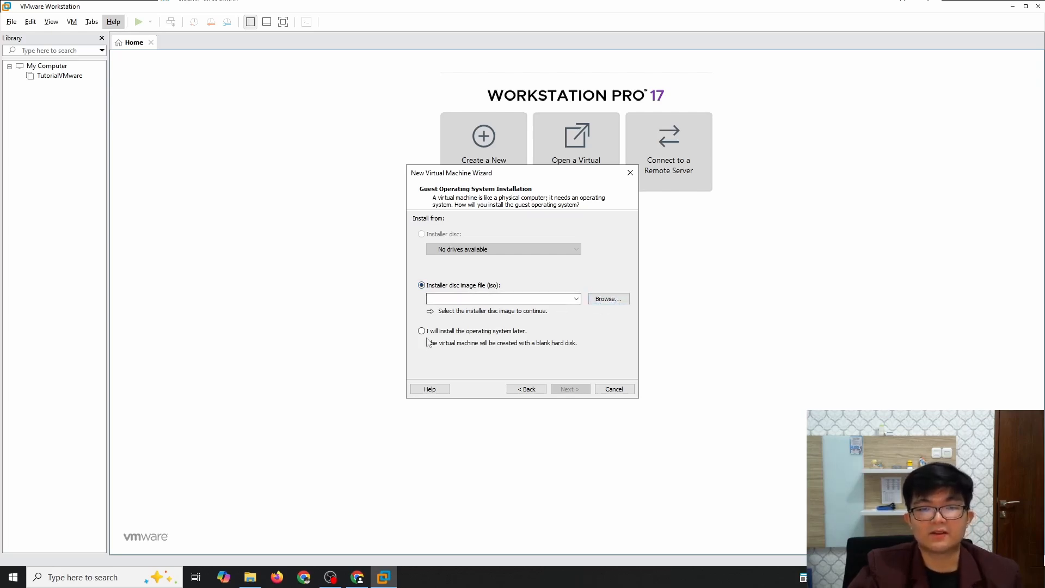
left_click(493, 335)
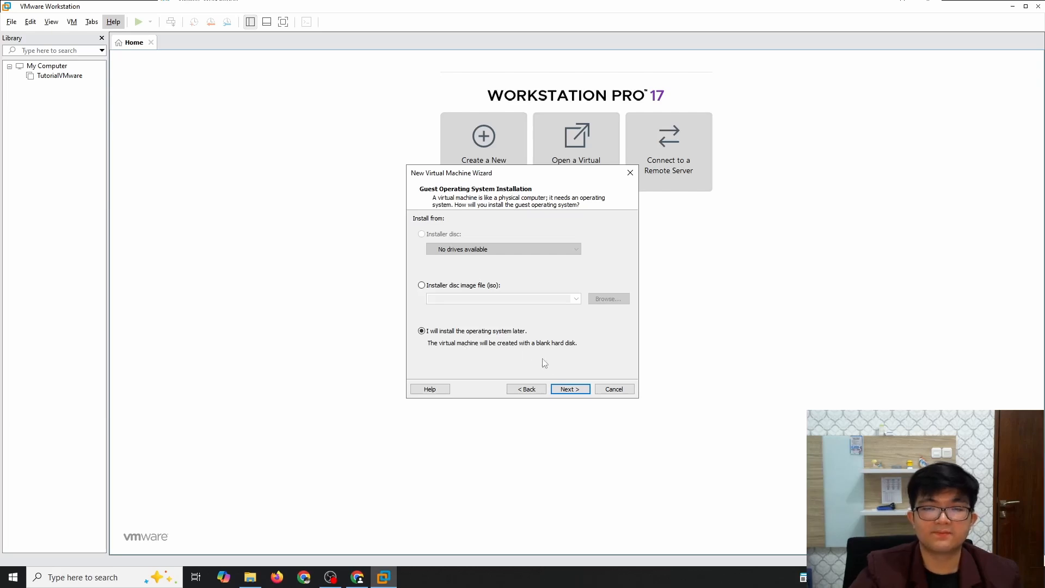
left_click(570, 389)
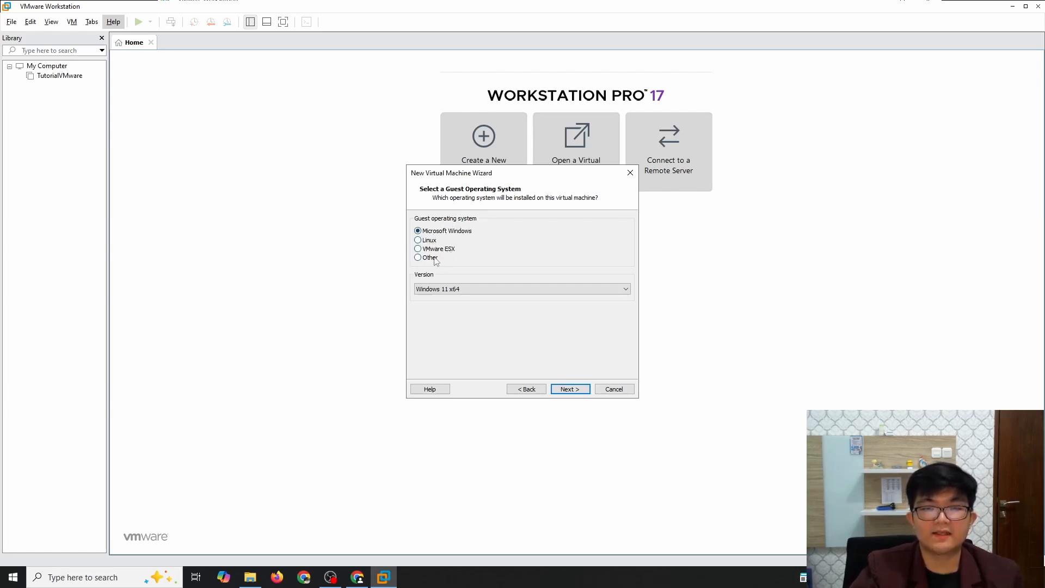
Review the Microsoft Windows versions offered for the guest operating system.
left_click(463, 289)
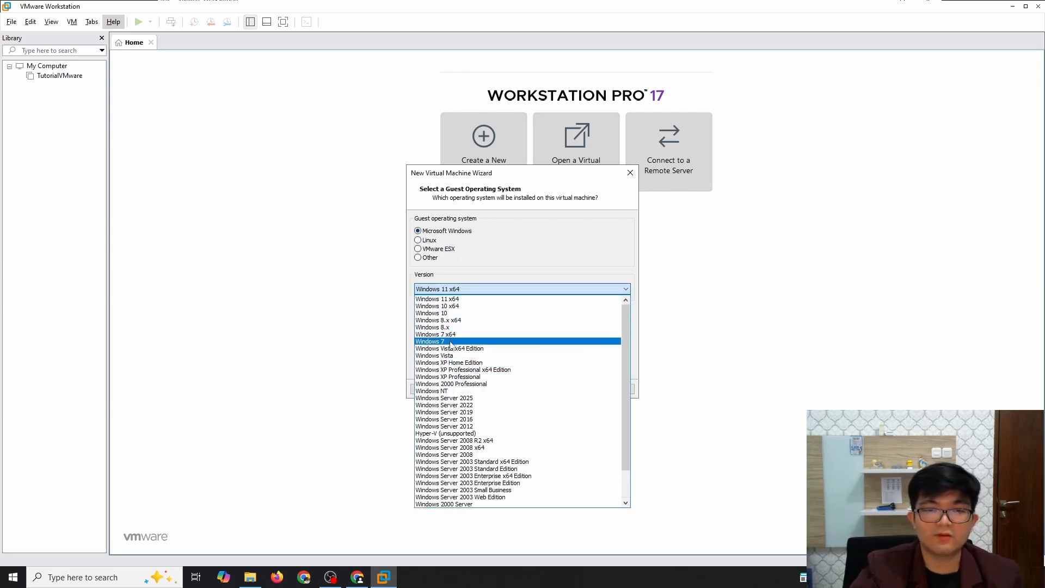
scroll(452, 352, "down", 1)
scroll(452, 353, "down", 1)
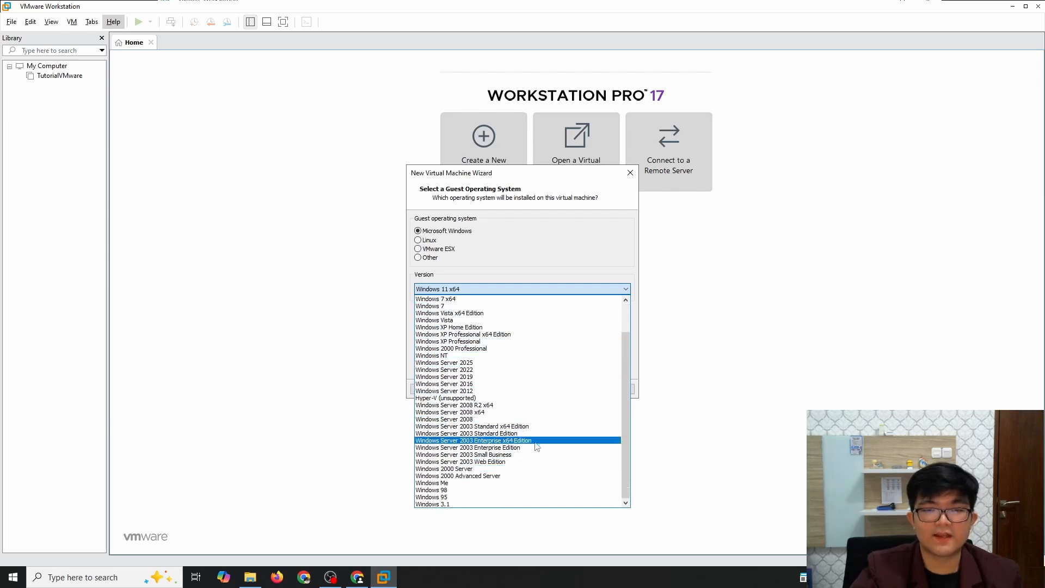
left_click(465, 289)
Review the versions offered for the Linux, VMware ESX and Other guest operating systems.
left_click(431, 241)
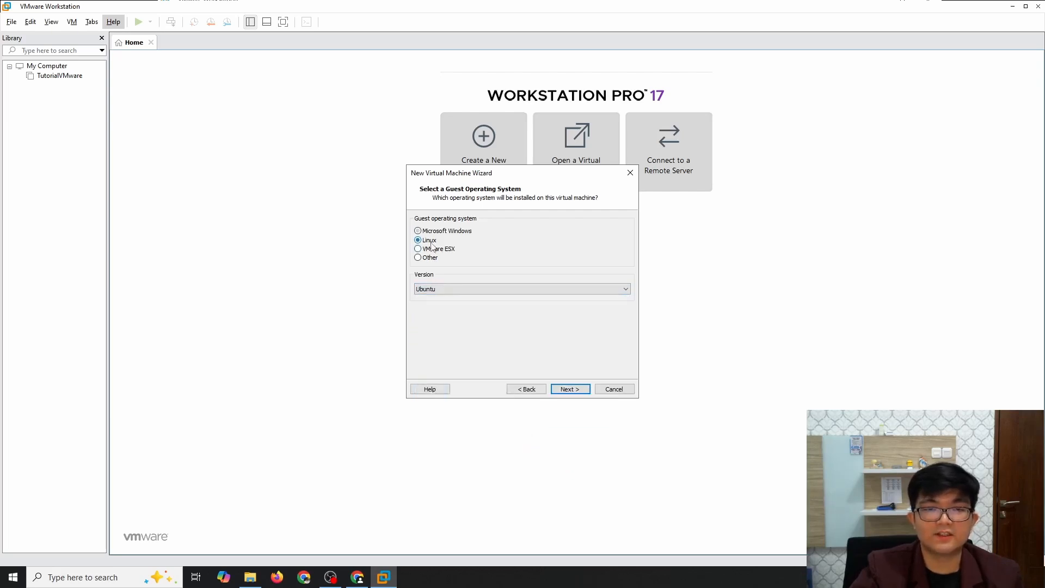
left_click(455, 291)
scroll(456, 417, "up", 1)
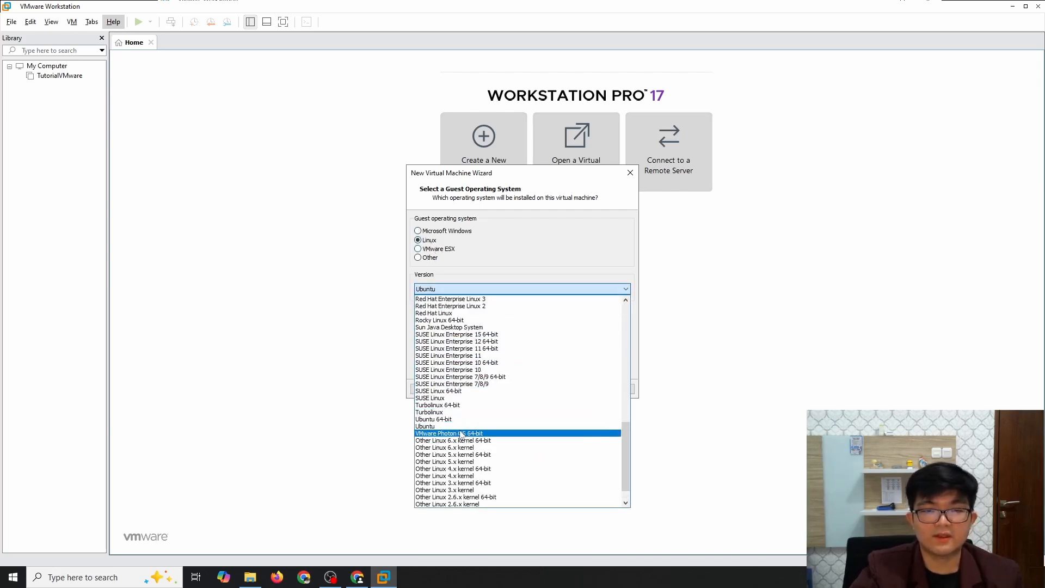
scroll(457, 430, "up", 3)
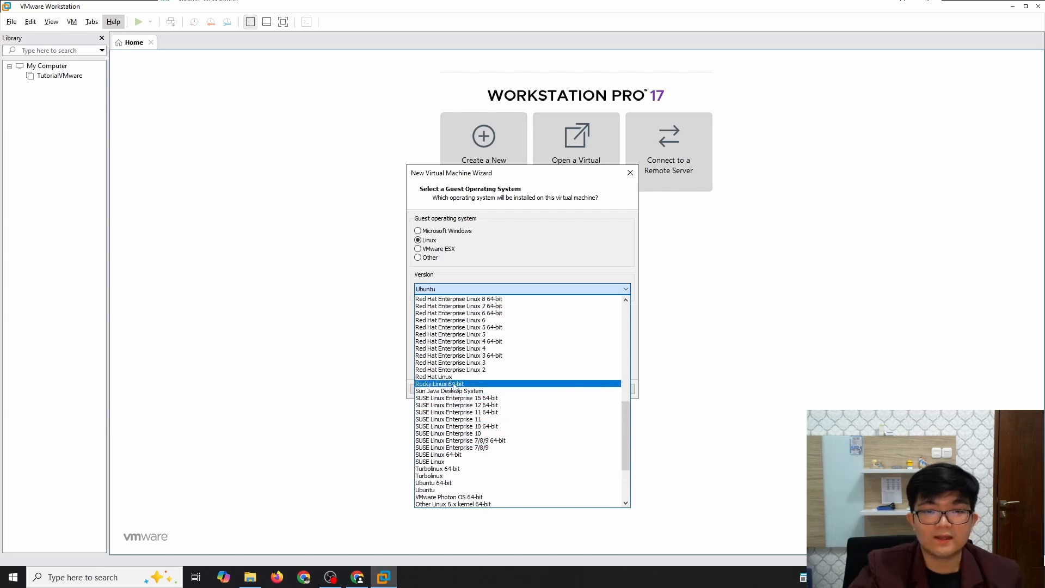
scroll(451, 399, "up", 15)
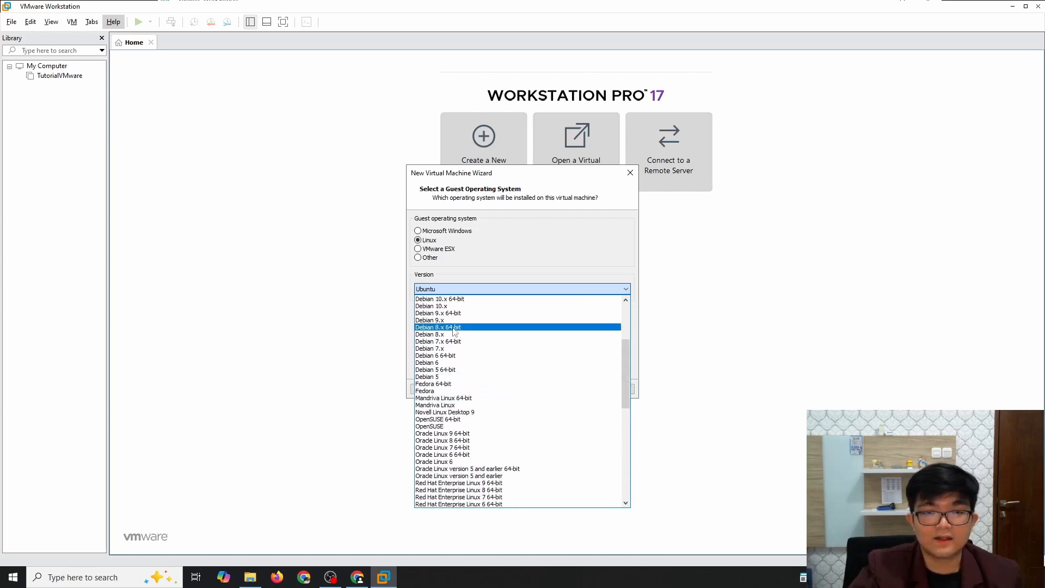
left_click(431, 289)
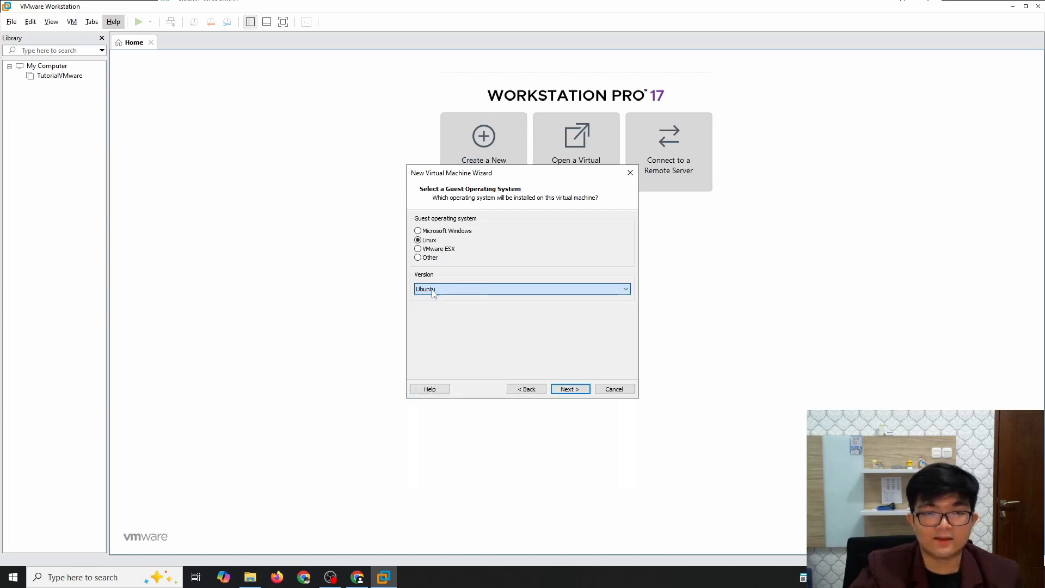
left_click(435, 250)
left_click(467, 289)
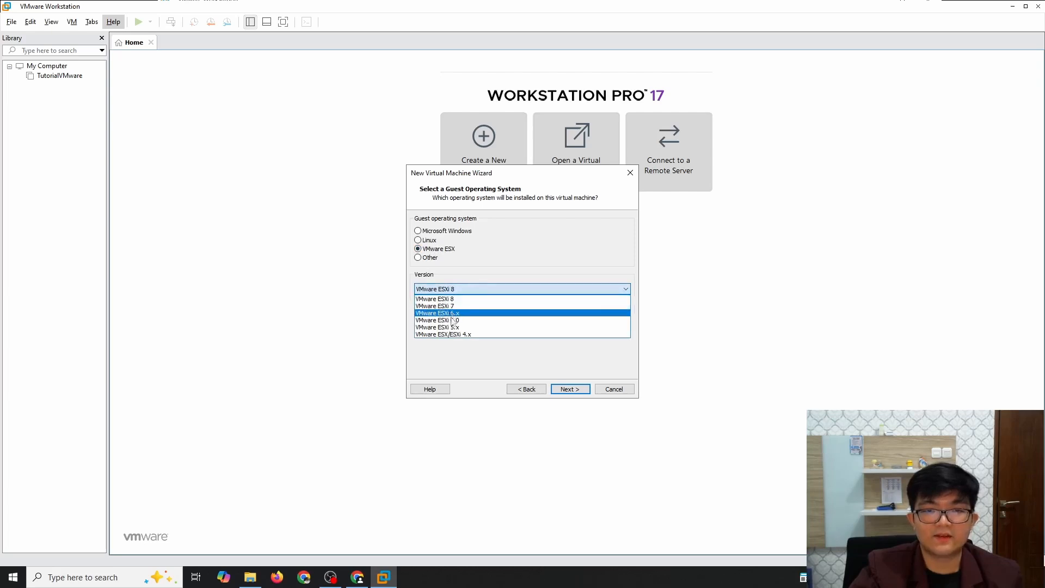
left_click(452, 299)
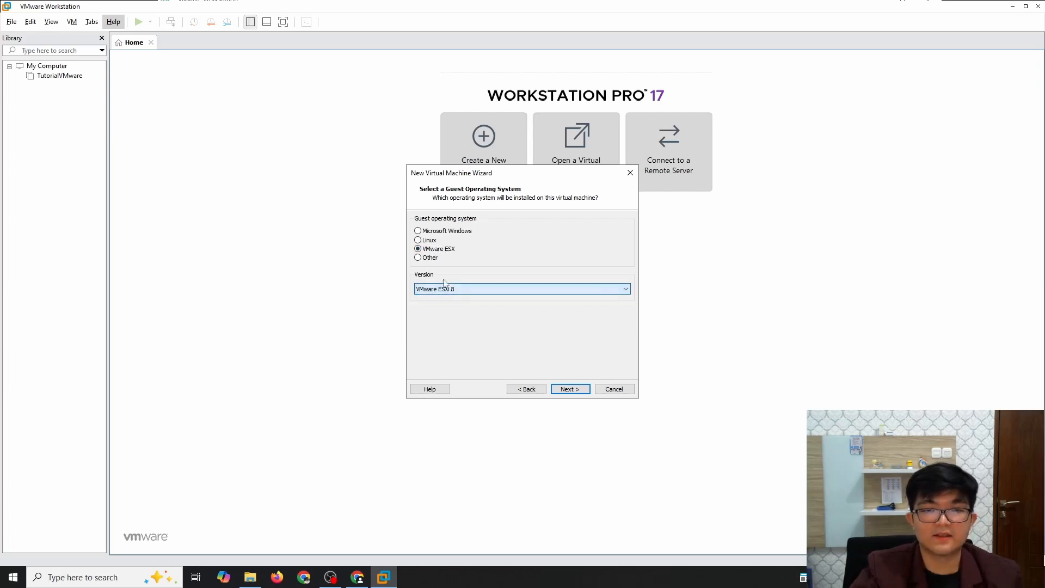
left_click(418, 258)
left_click(451, 289)
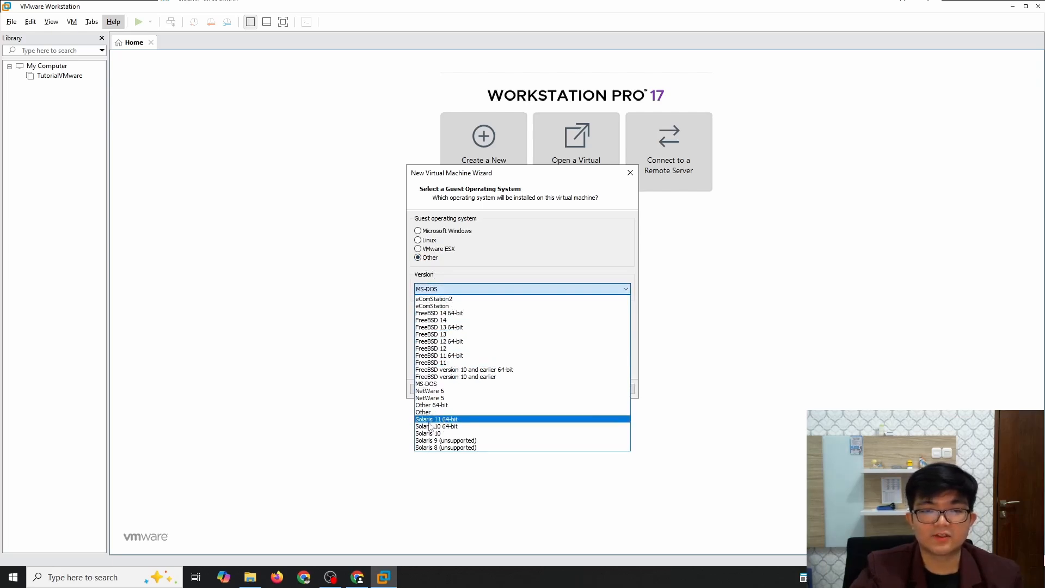
left_click(428, 238)
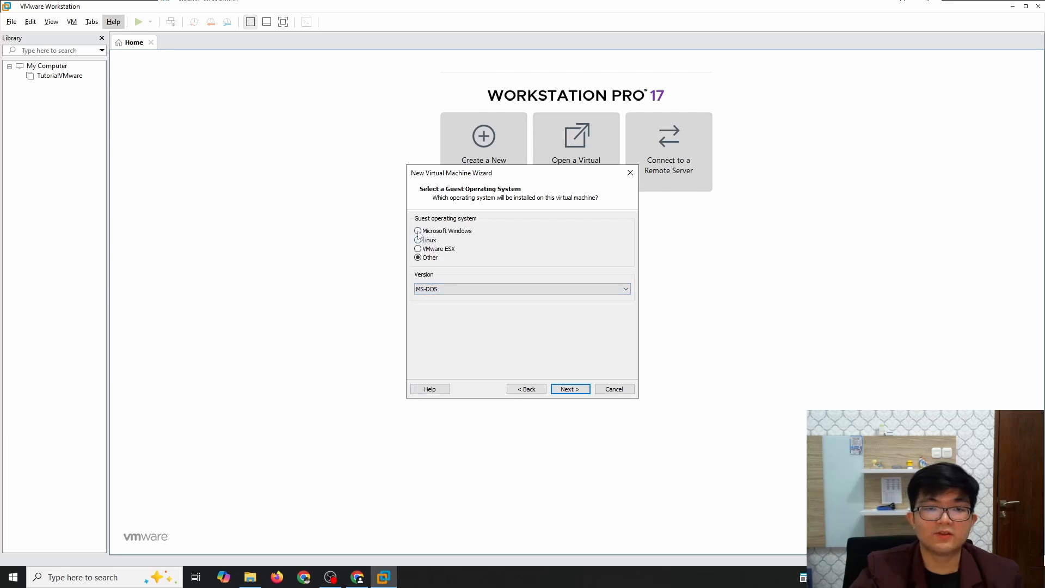
Set the guest operating system to Microsoft Windows, version Windows 10 x64.
left_click(418, 232)
left_click(452, 290)
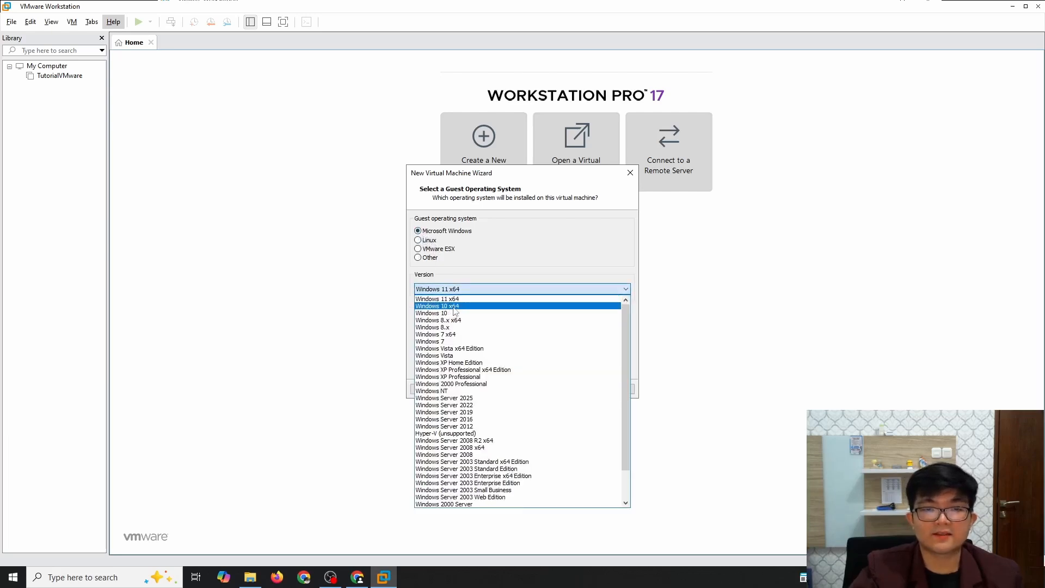
left_click(454, 306)
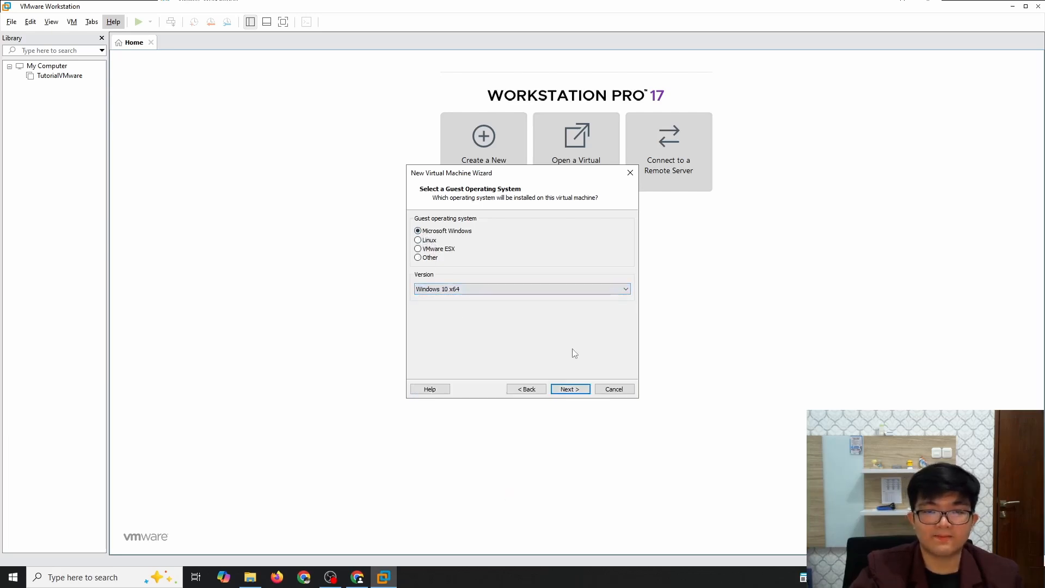
left_click(572, 389)
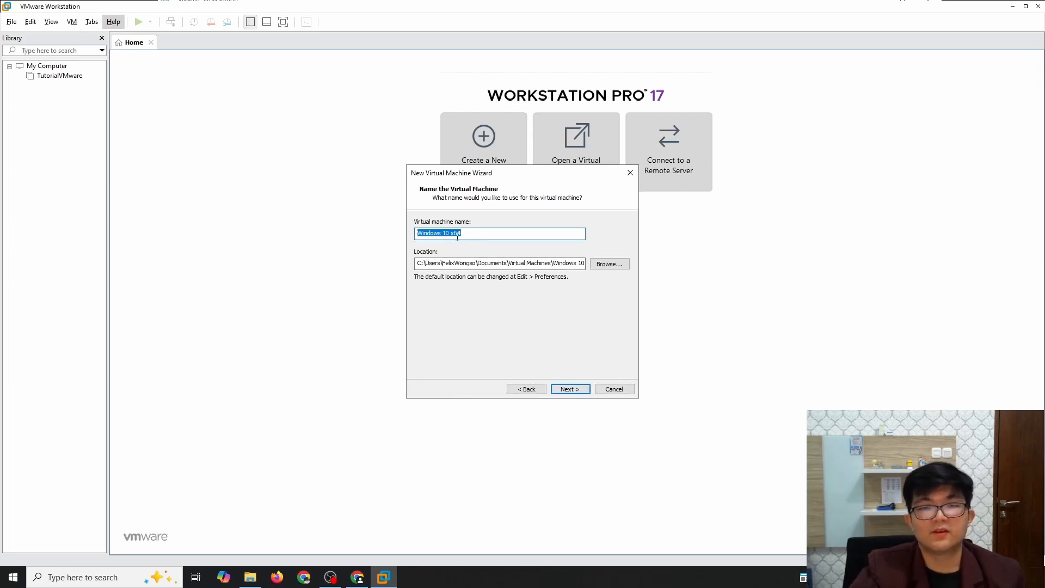
Name the virtual machine Tutorial, and store its 60 GB virtual disk as a single file.
type("Tutorial")
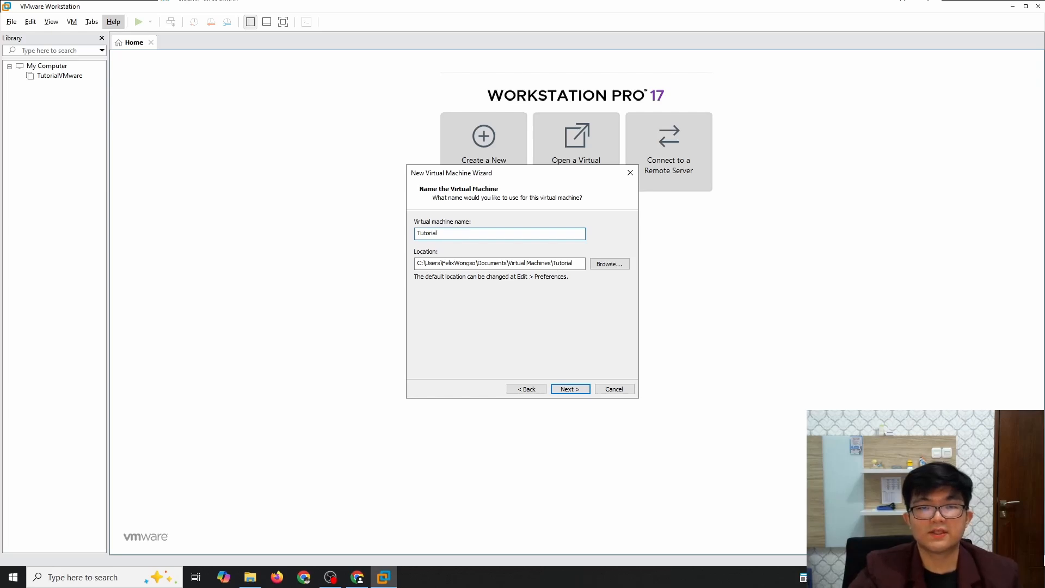
left_click(572, 389)
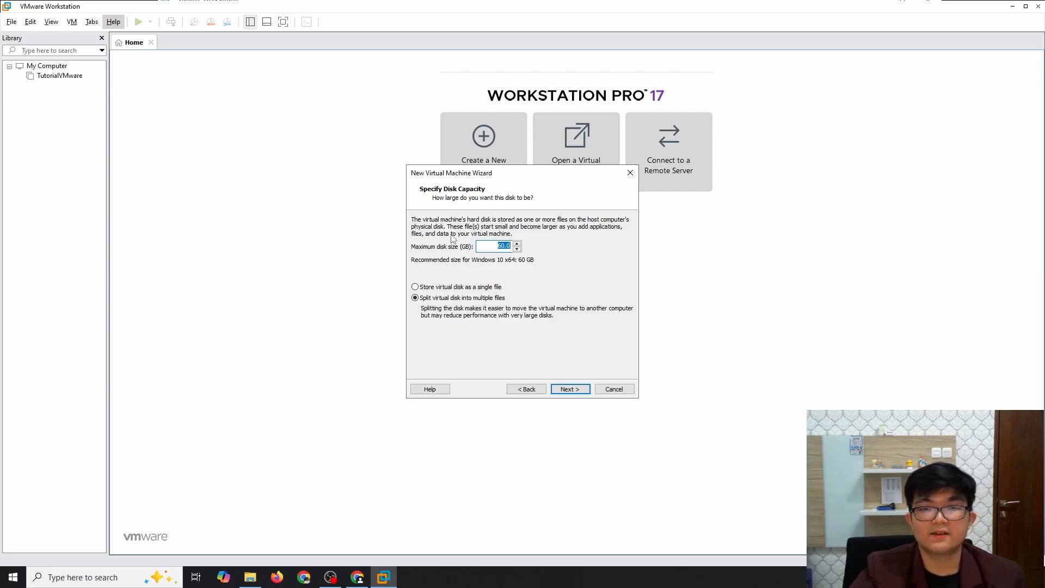
left_click(486, 287)
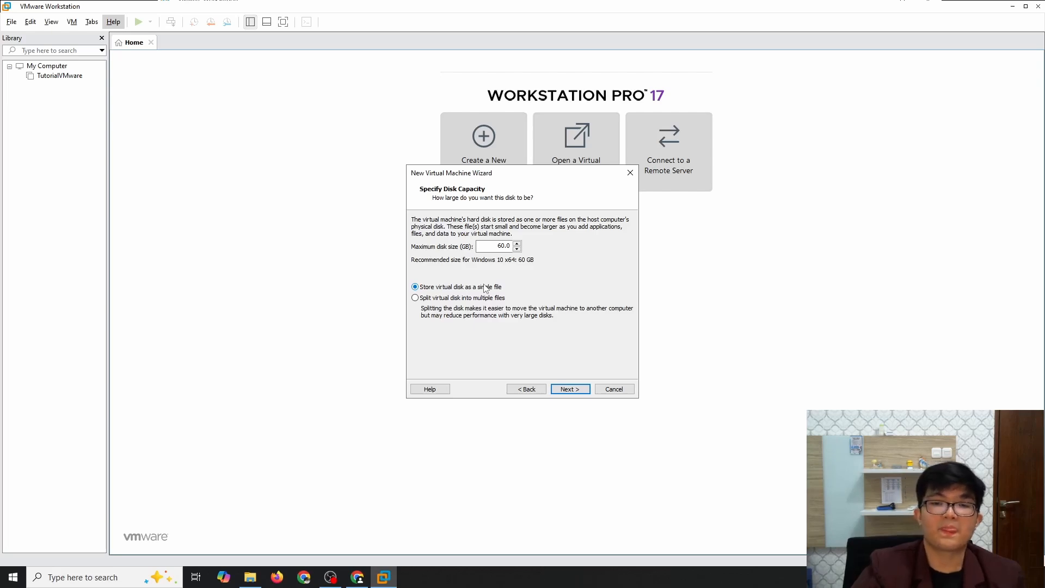
left_click(569, 388)
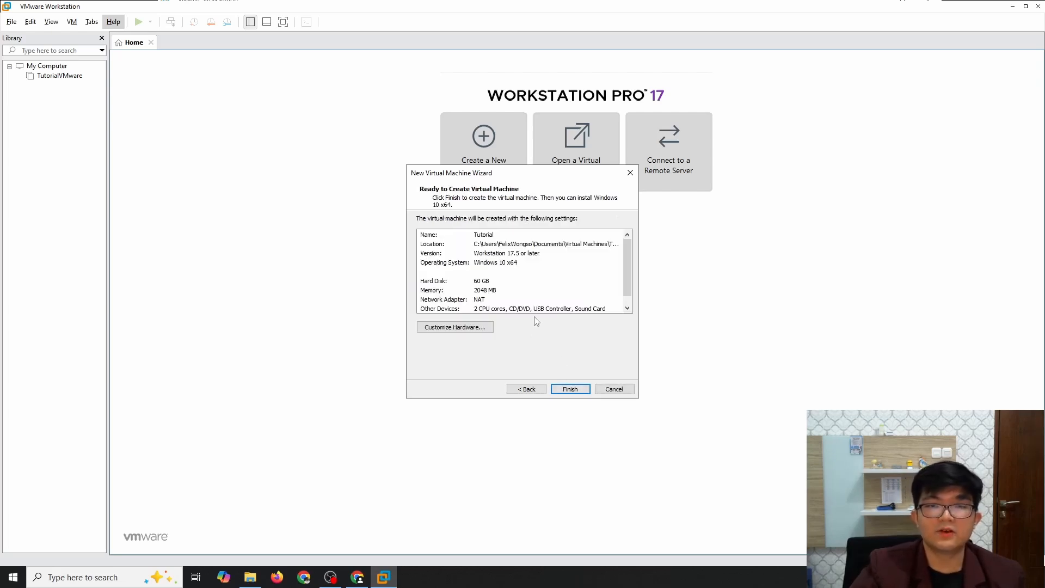
Review the summary of the virtual machine's settings and finish creating it.
scroll(541, 297, "down", 1)
scroll(516, 287, "up", 1)
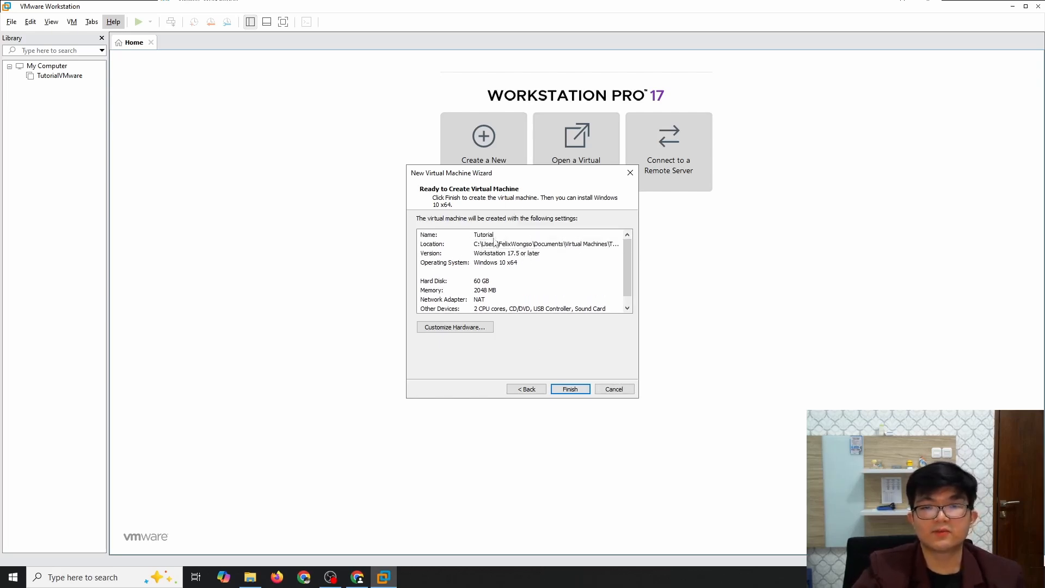
scroll(497, 242, "down", 1)
scroll(527, 276, "up", 1)
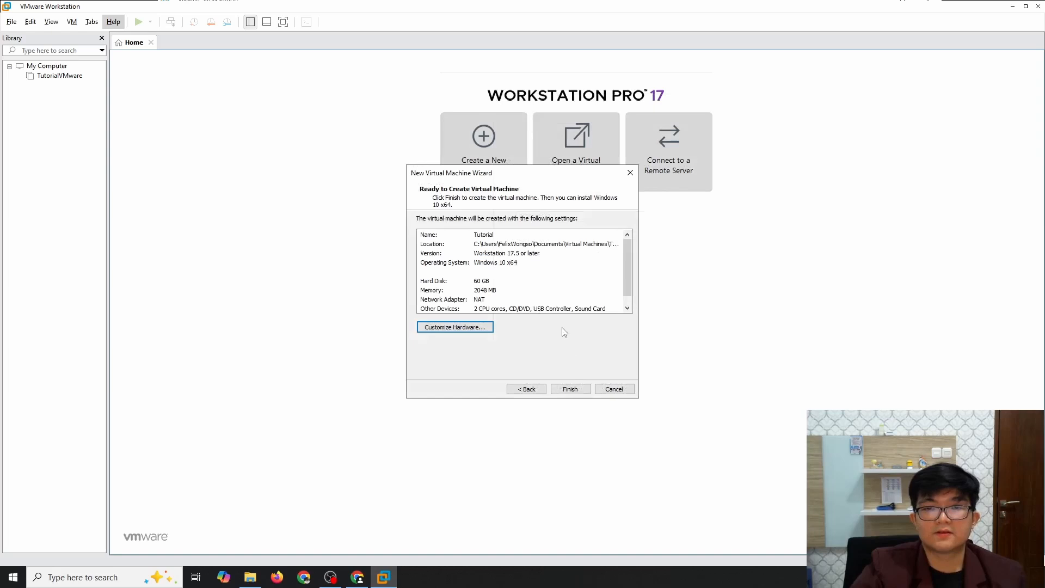
left_click(575, 390)
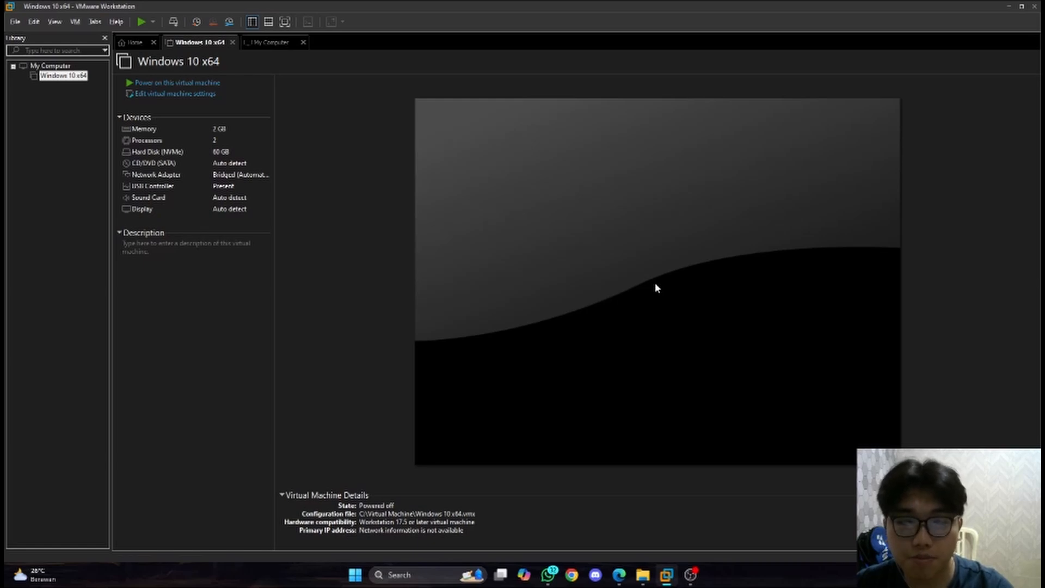
Switch to the Microsoft Edge window with the new tab and search the web for "download windows 10 x64 iso".
left_click(619, 574)
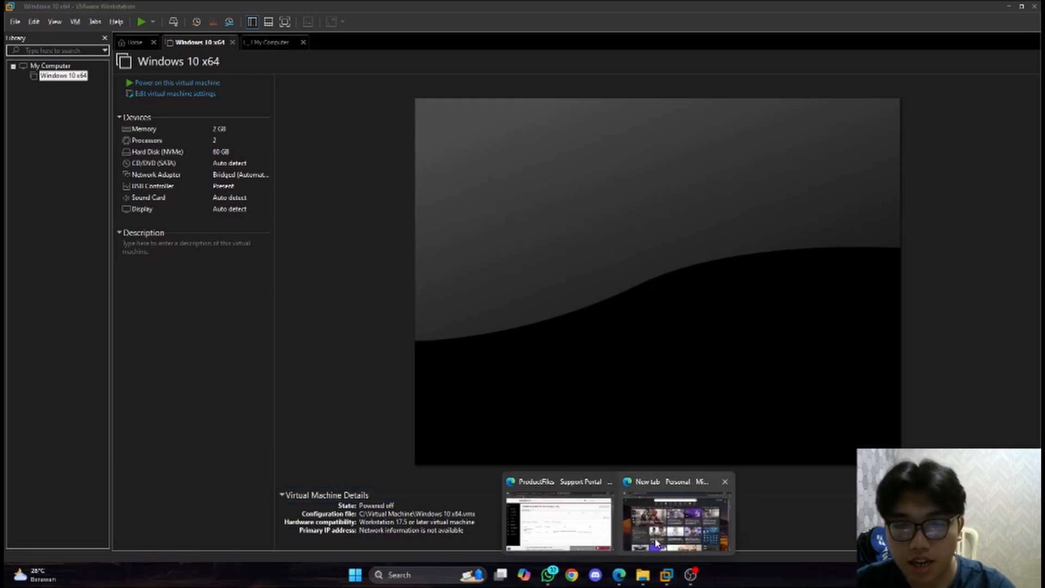
left_click(660, 539)
left_click(512, 32)
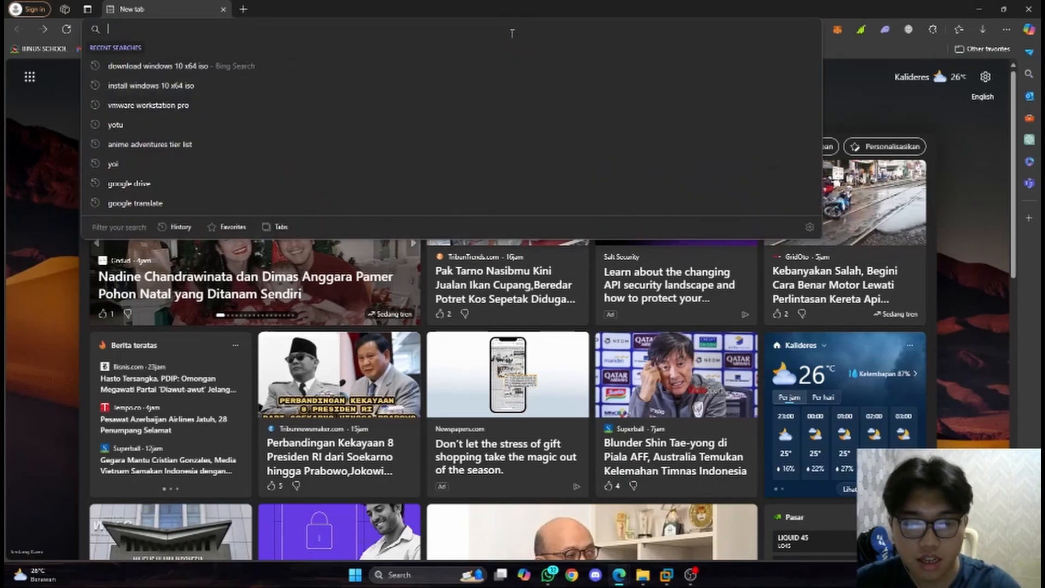
type("download")
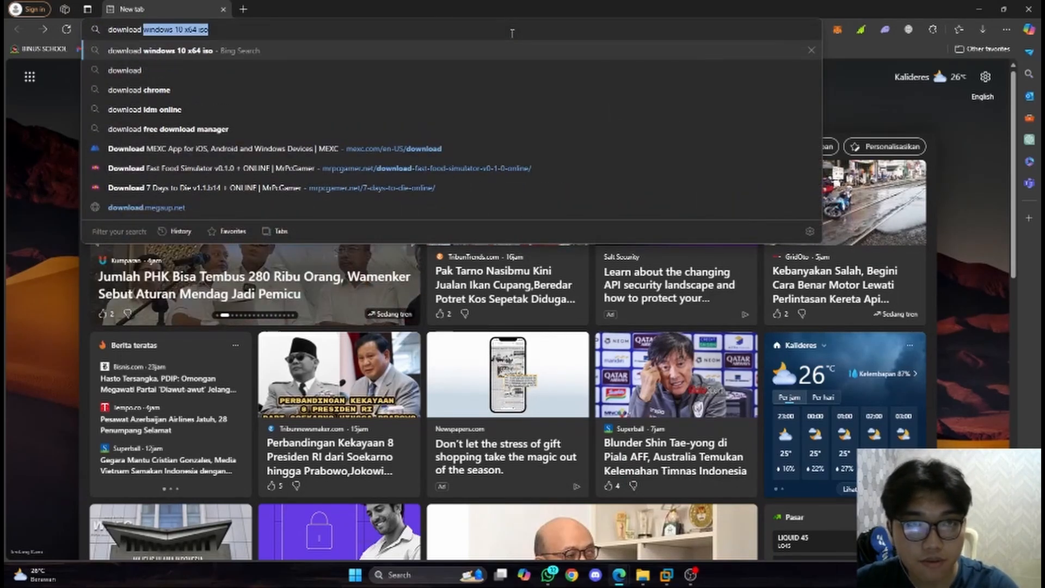
type(" w")
key("BackSpace")
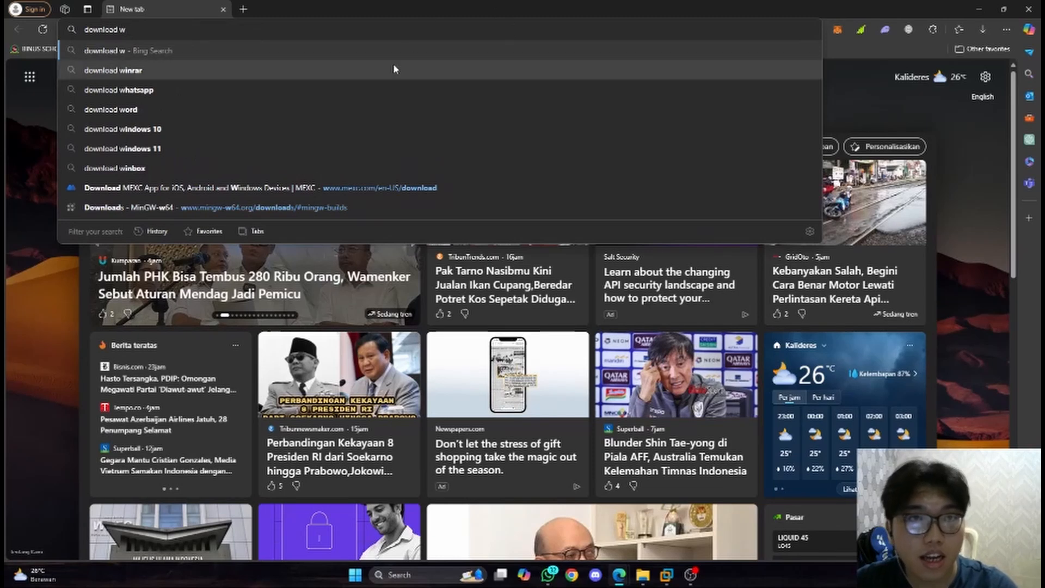
type("indows 10")
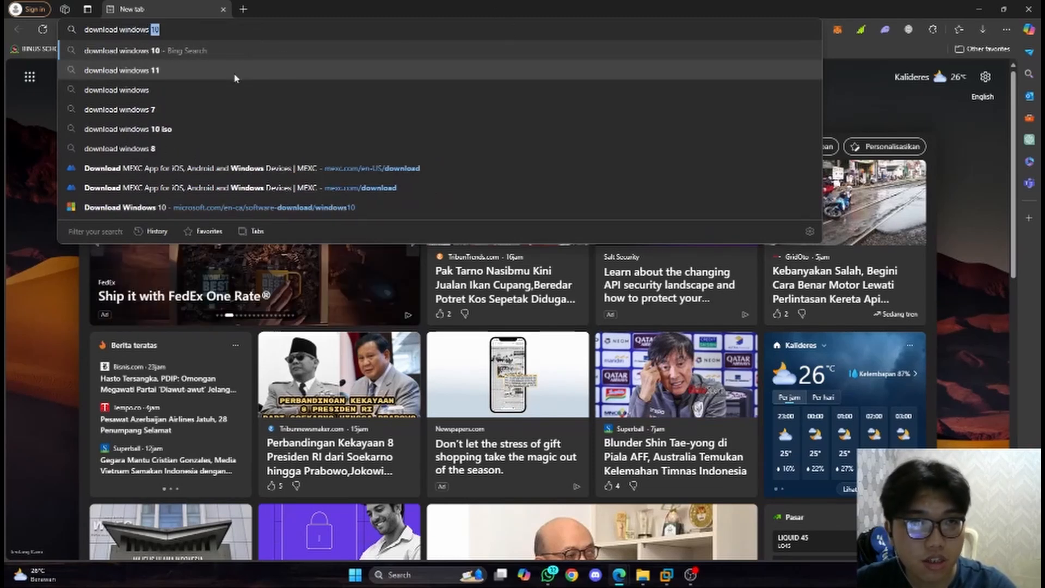
type(" x")
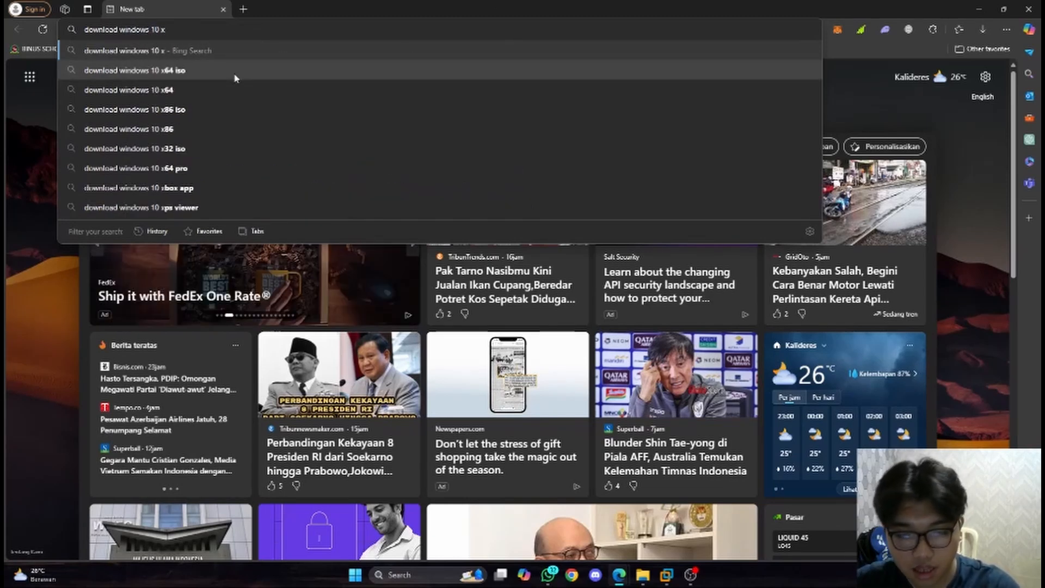
type("64 iso")
key("Return")
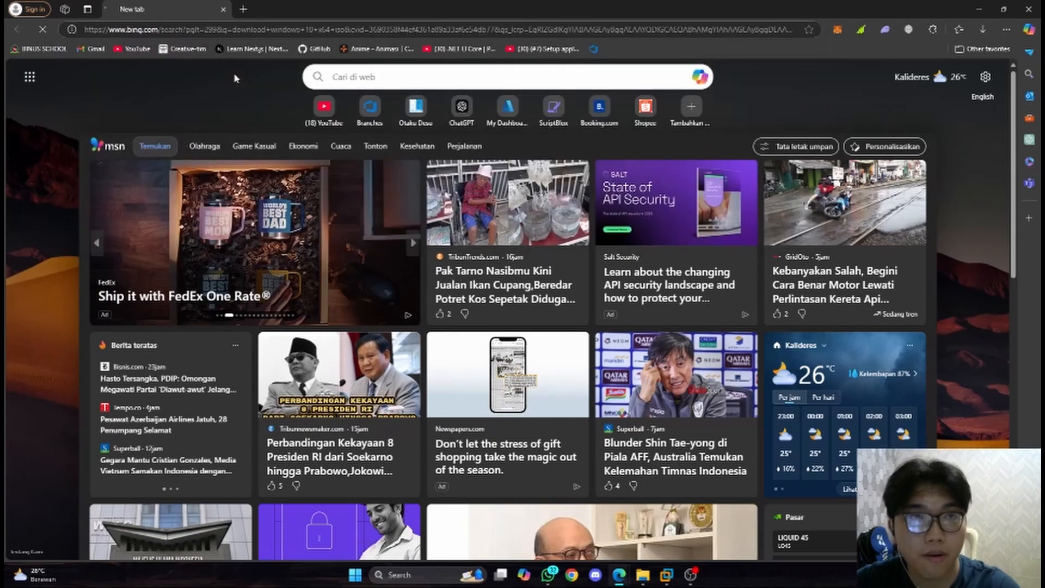
Open Microsoft's "Download Windows 10 Disc Image (ISO File)" page from the search results.
scroll(339, 338, "down", 4)
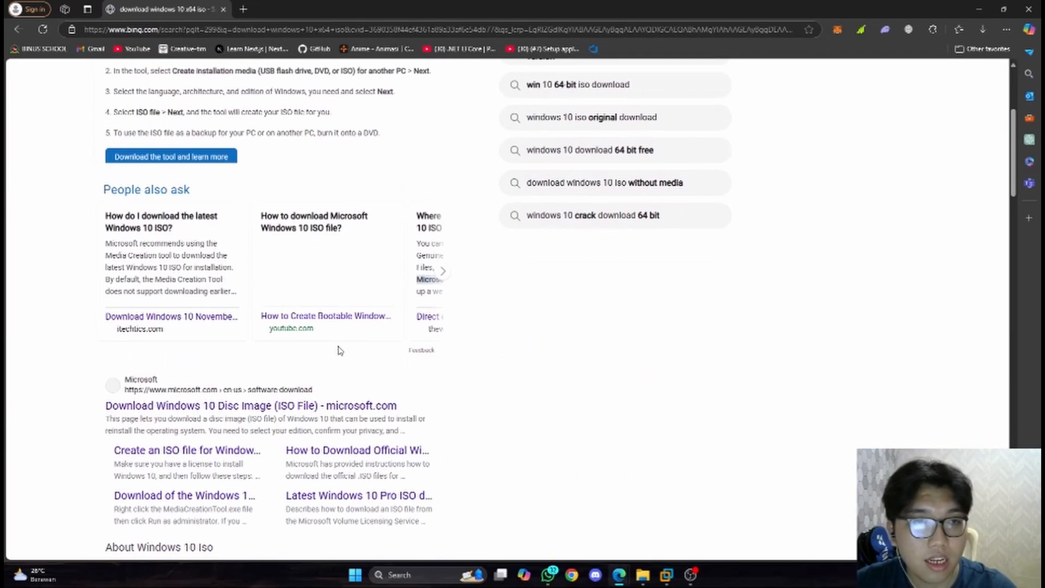
scroll(339, 350, "down", 3)
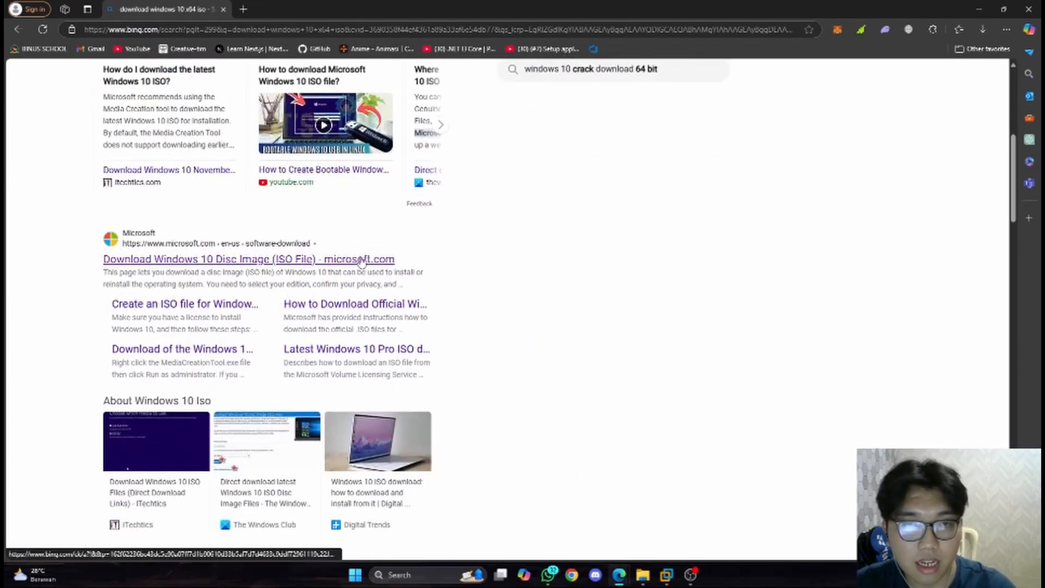
left_click(325, 260)
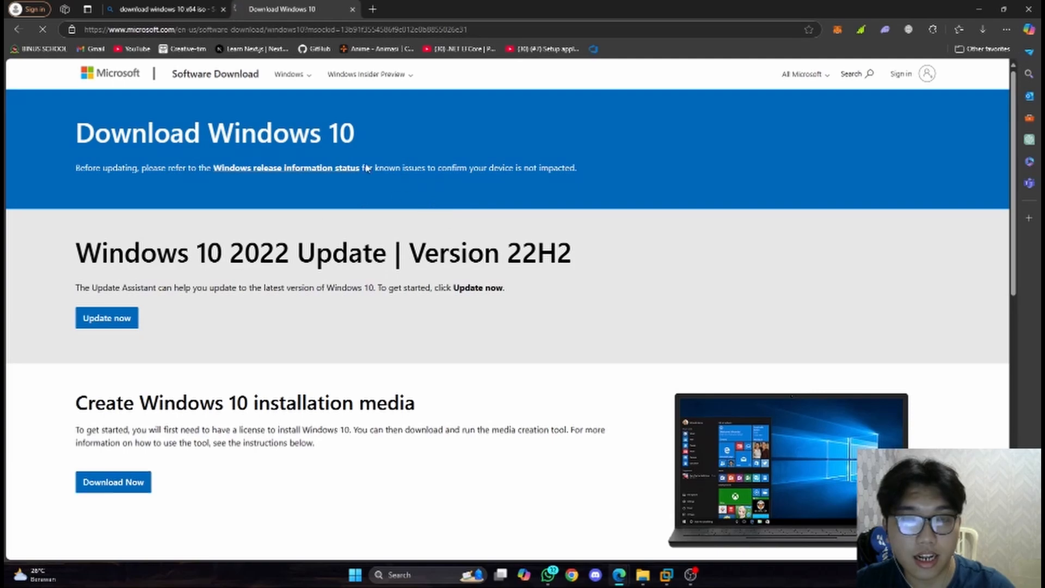
Download the Windows 10 installation media tool, keeping the default handling for the duplicate download link, and open its download folder.
scroll(485, 296, "down", 2)
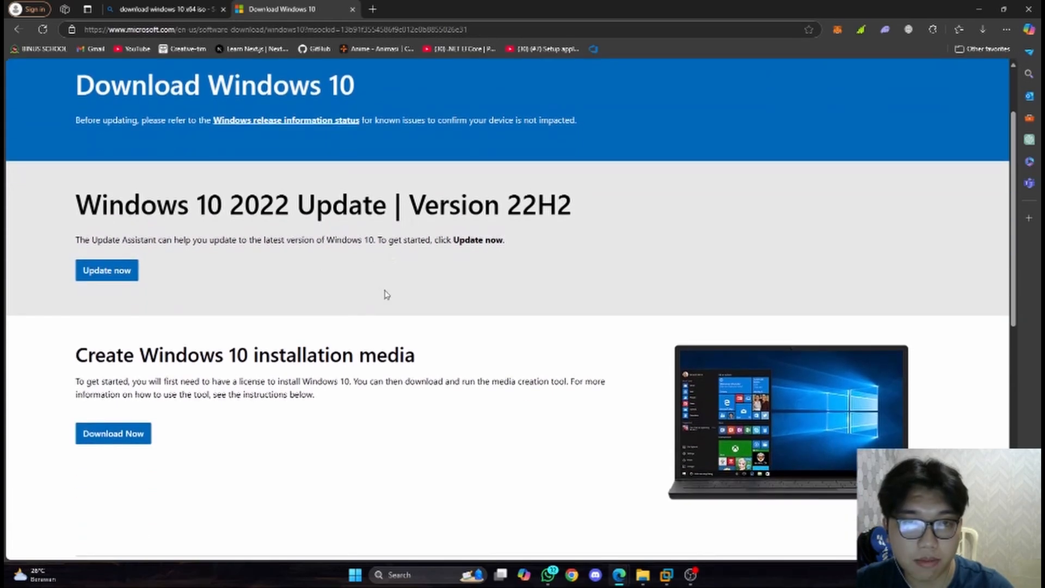
scroll(399, 354, "up", 1)
scroll(201, 341, "down", 3)
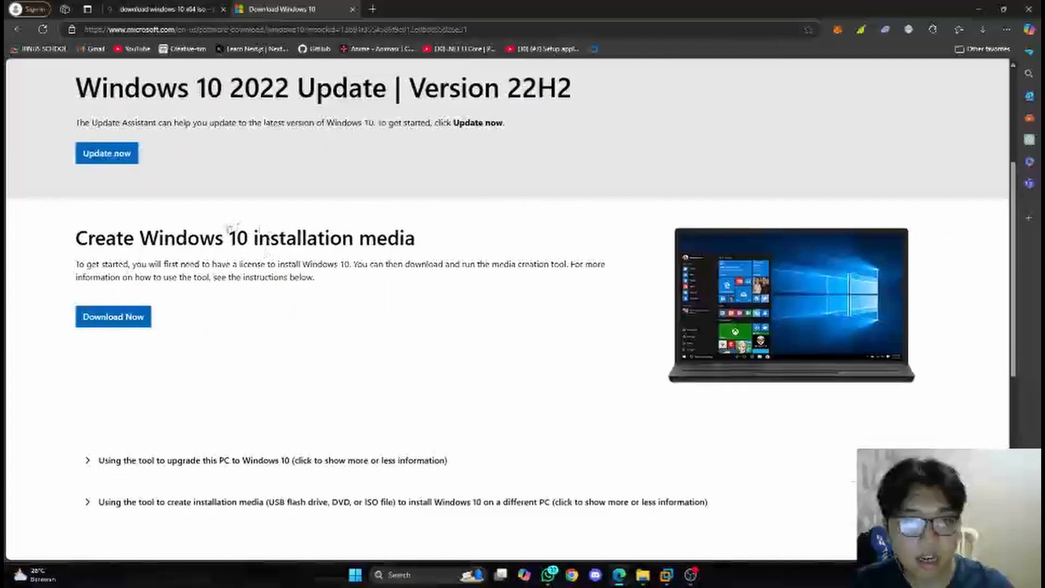
left_click_drag(140, 238, 416, 240)
left_click(357, 298)
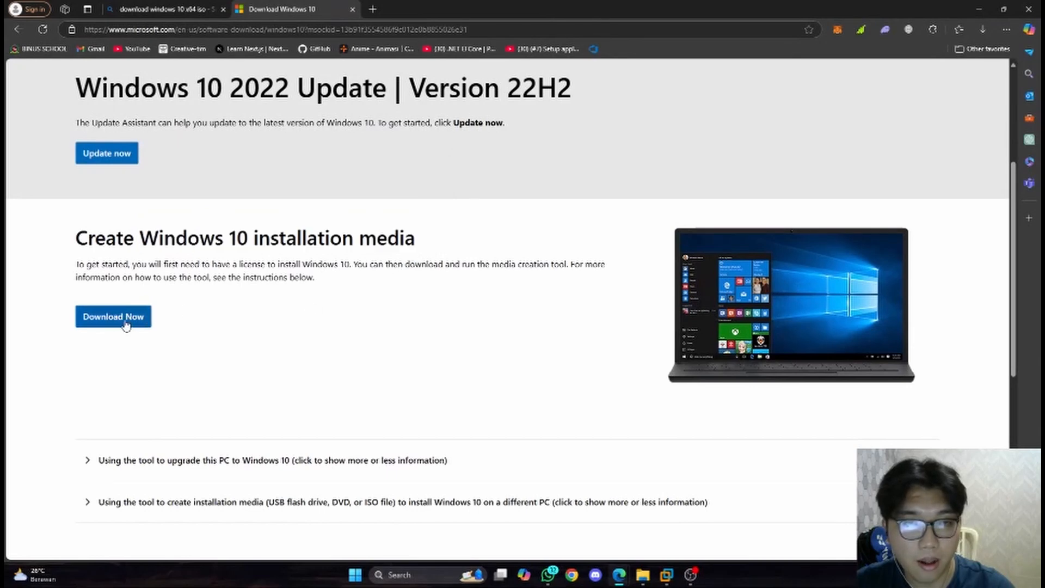
left_click(126, 325)
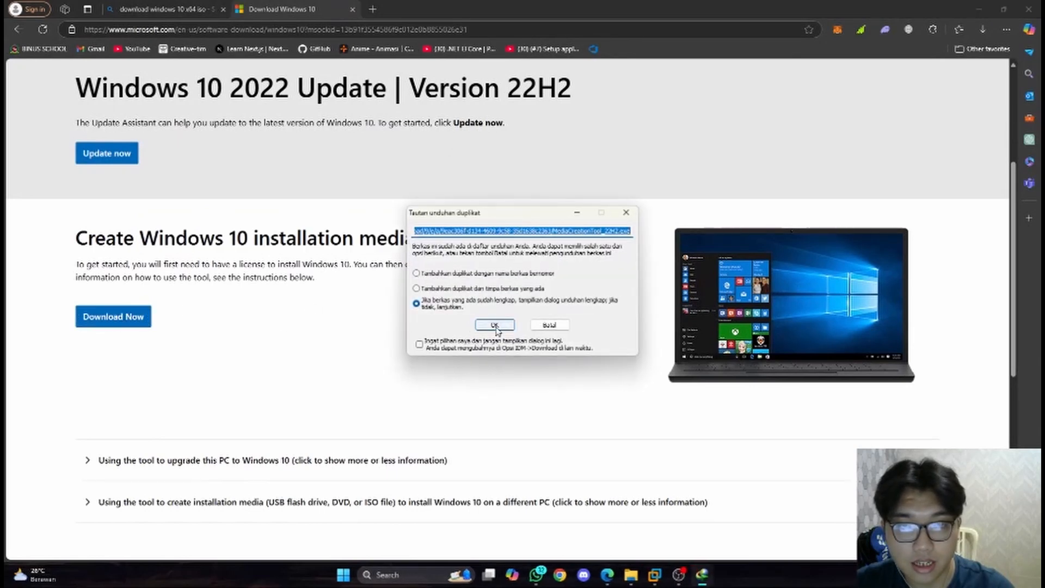
left_click(495, 326)
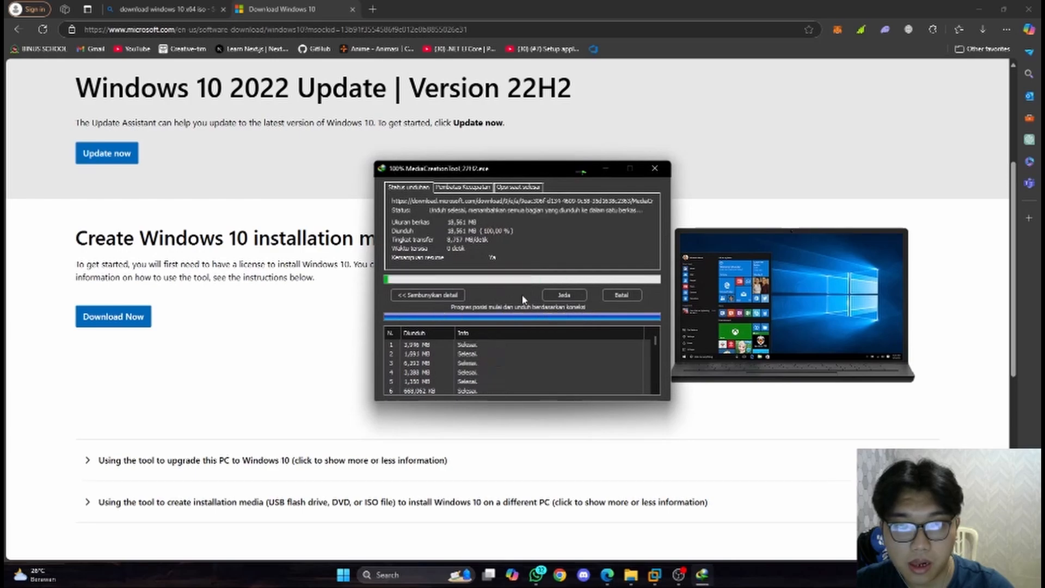
left_click(554, 324)
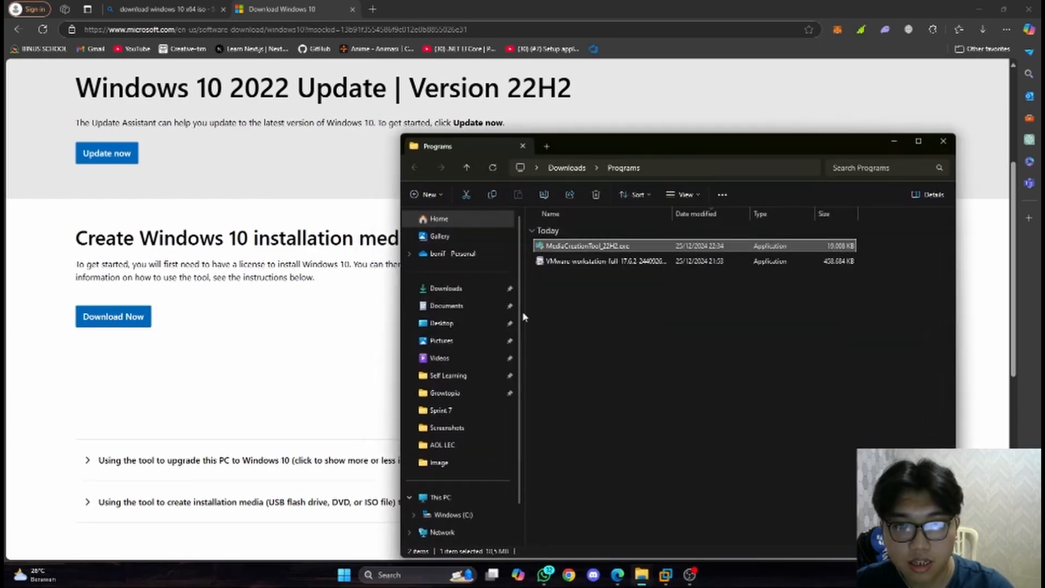
Run MediaCreationTool_22H2.exe from the Programs download folder and bring its Windows 10 Setup window to the front.
left_click_drag(642, 145, 478, 76)
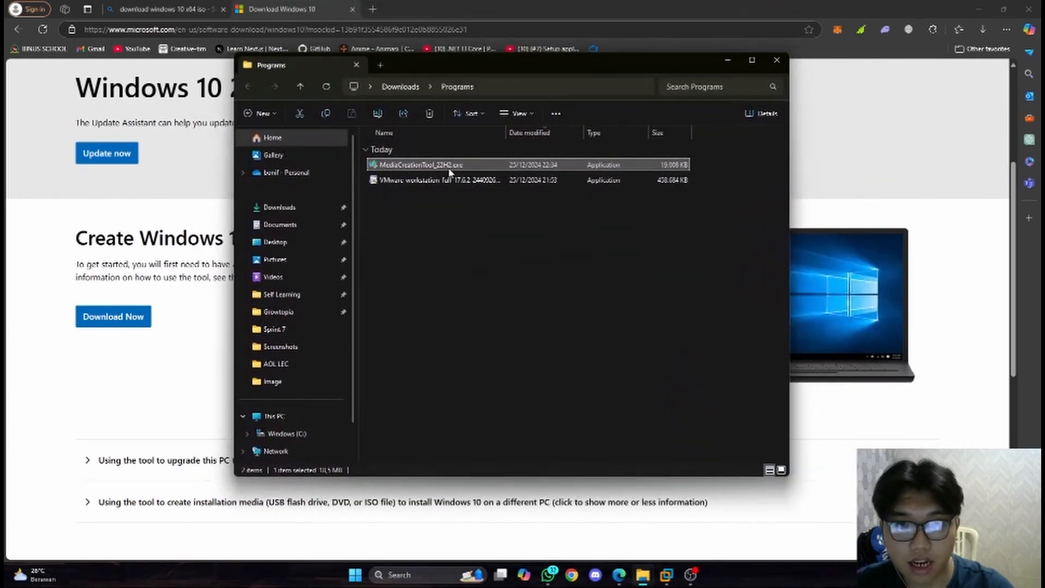
left_click(468, 179)
left_click(465, 168)
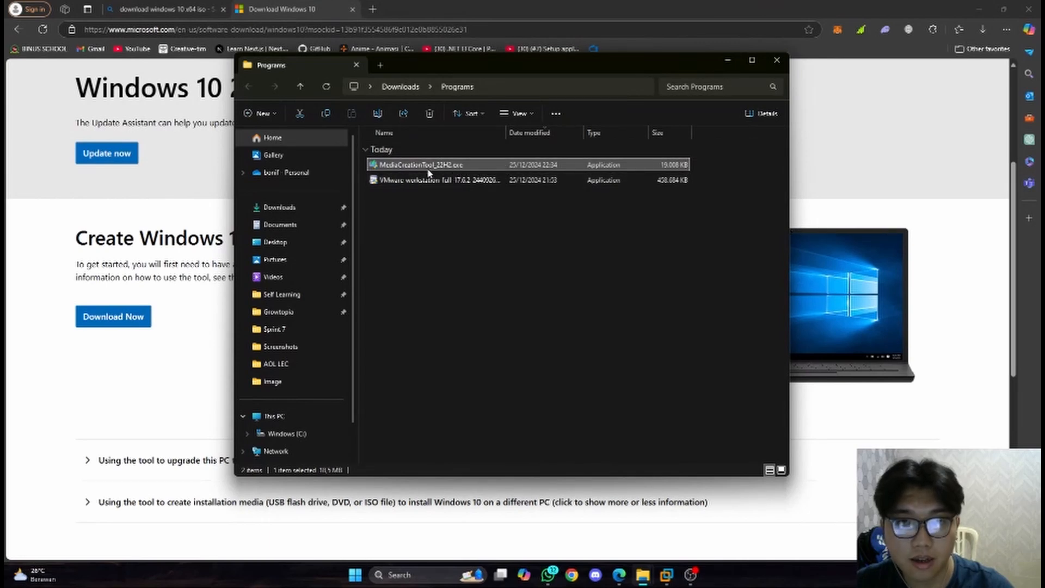
double_click(450, 169)
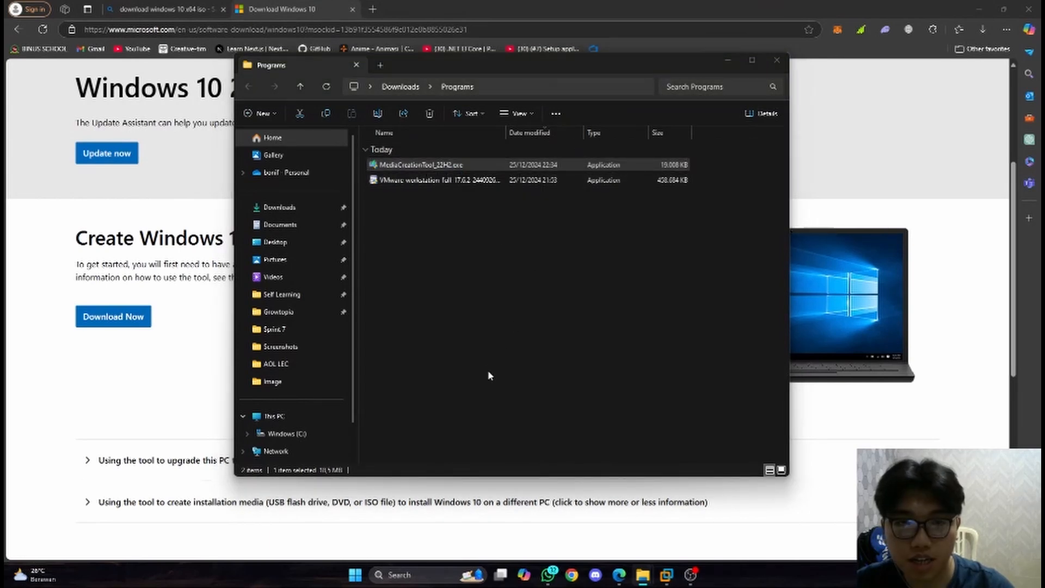
left_click(725, 62)
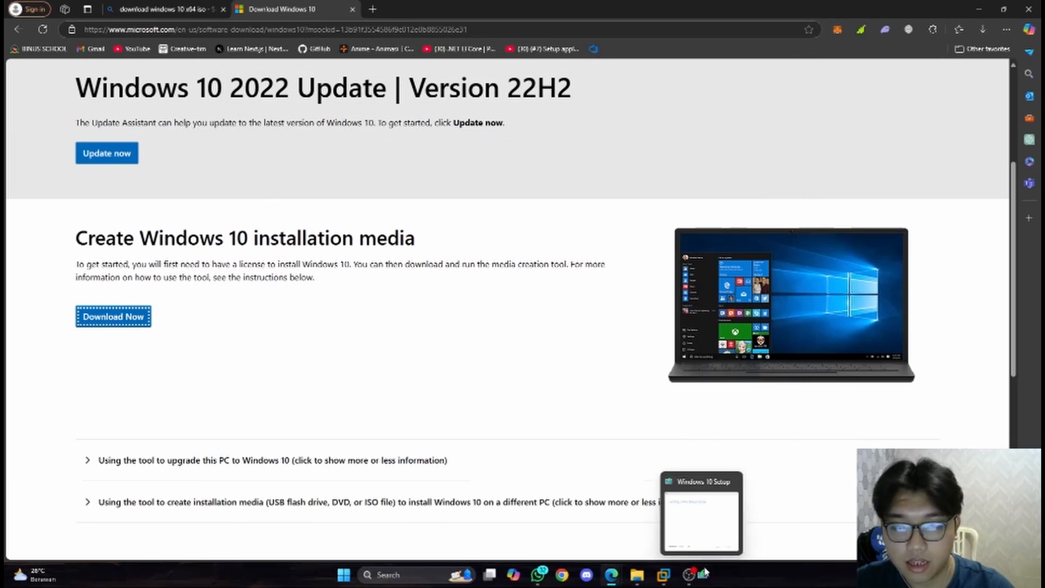
left_click(703, 575)
left_click_drag(477, 143, 526, 137)
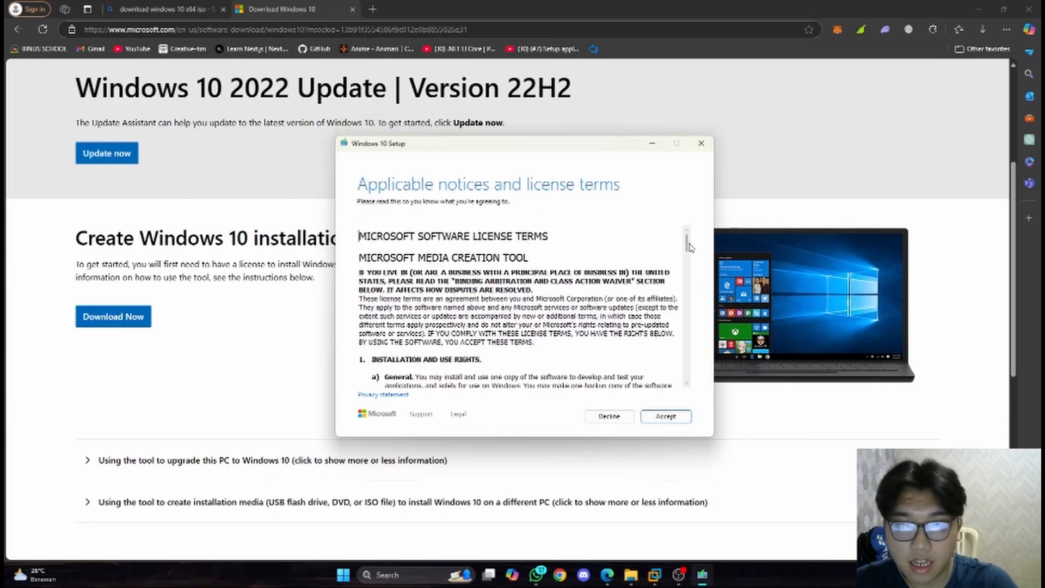
Skim and accept the media creation tool's license terms in Windows 10 Setup.
scroll(687, 244, "down", 5)
scroll(687, 243, "up", 5)
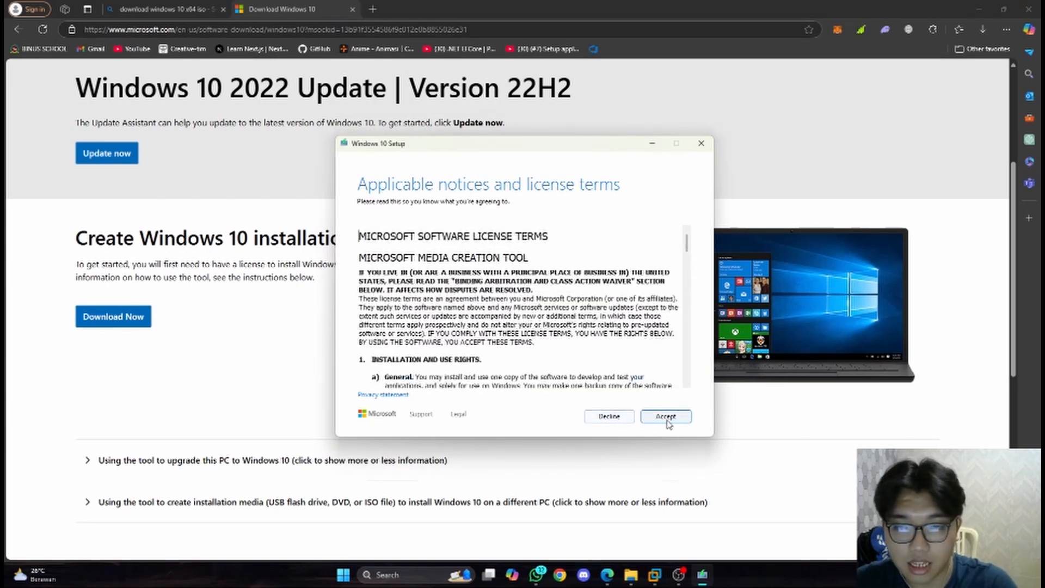
left_click(667, 418)
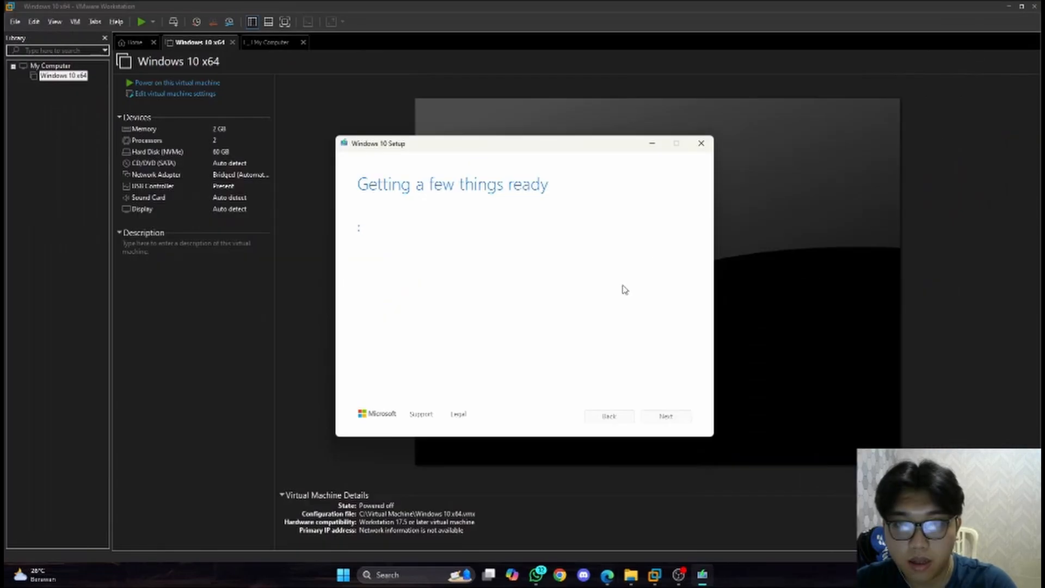
left_click_drag(507, 126, 539, 126)
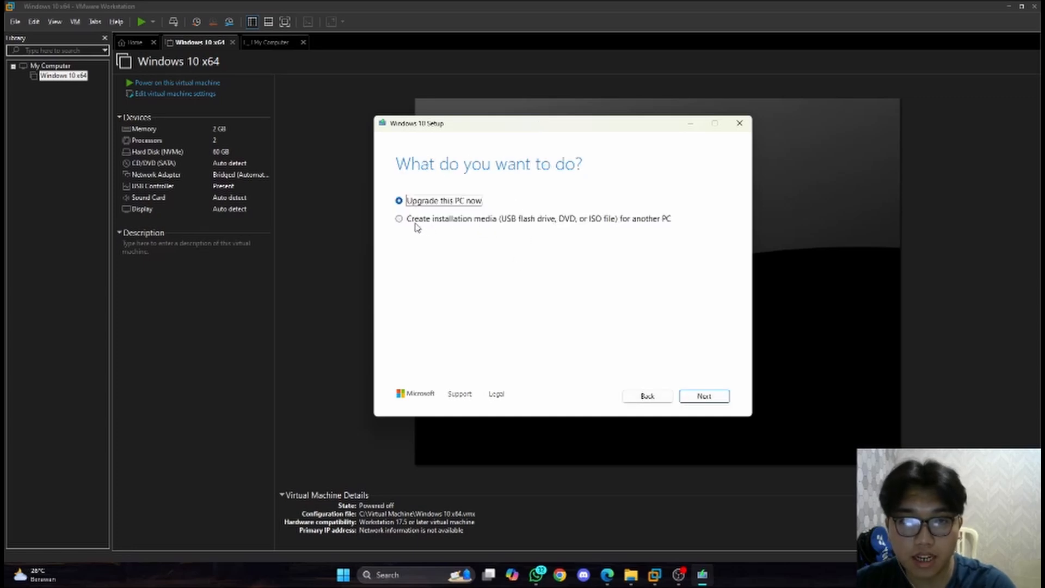
Choose to create installation media for another PC as an ISO file, keeping the recommended language, edition and architecture.
left_click(554, 224)
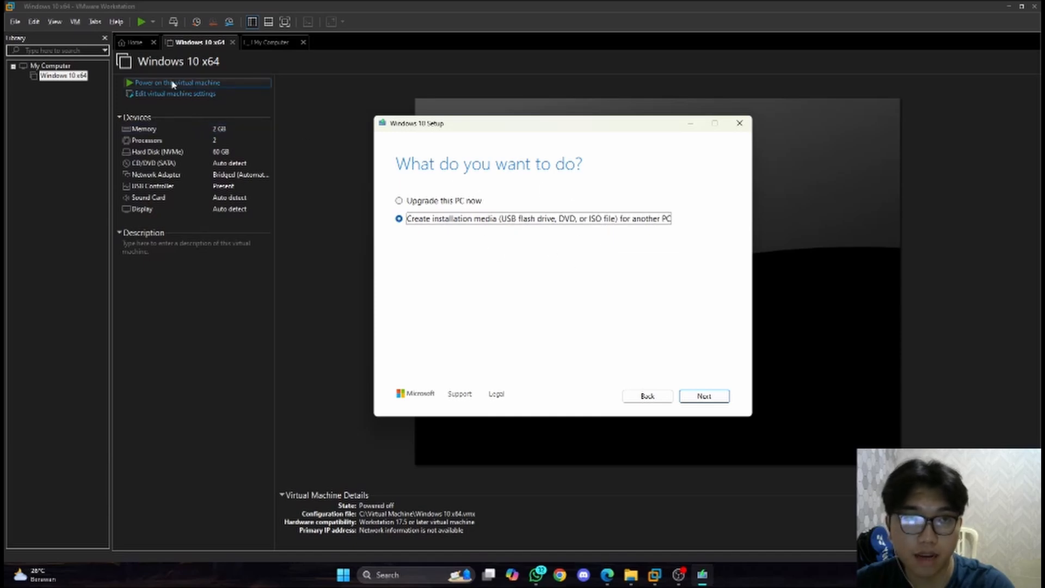
left_click(702, 396)
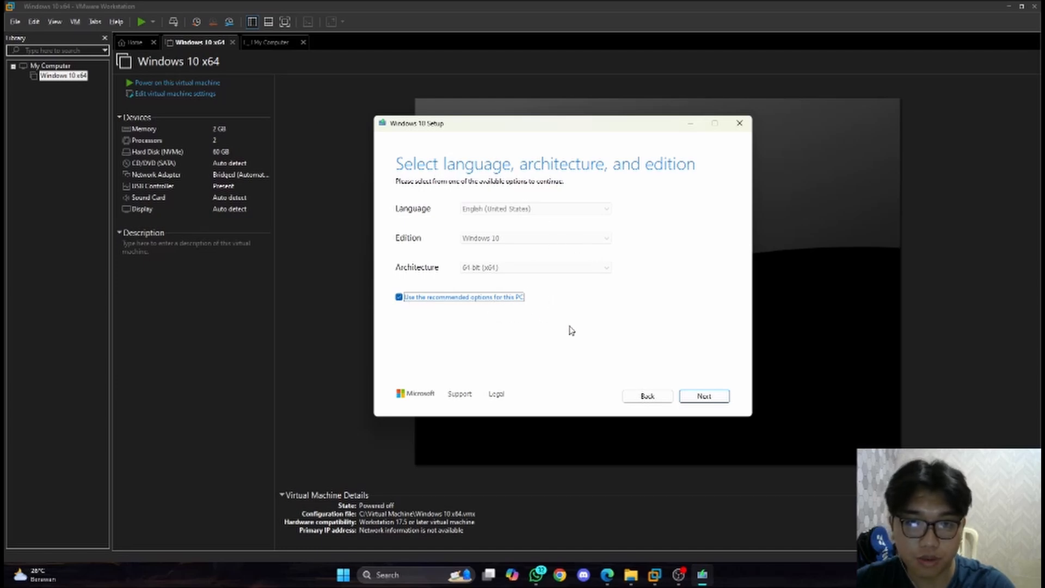
left_click(697, 396)
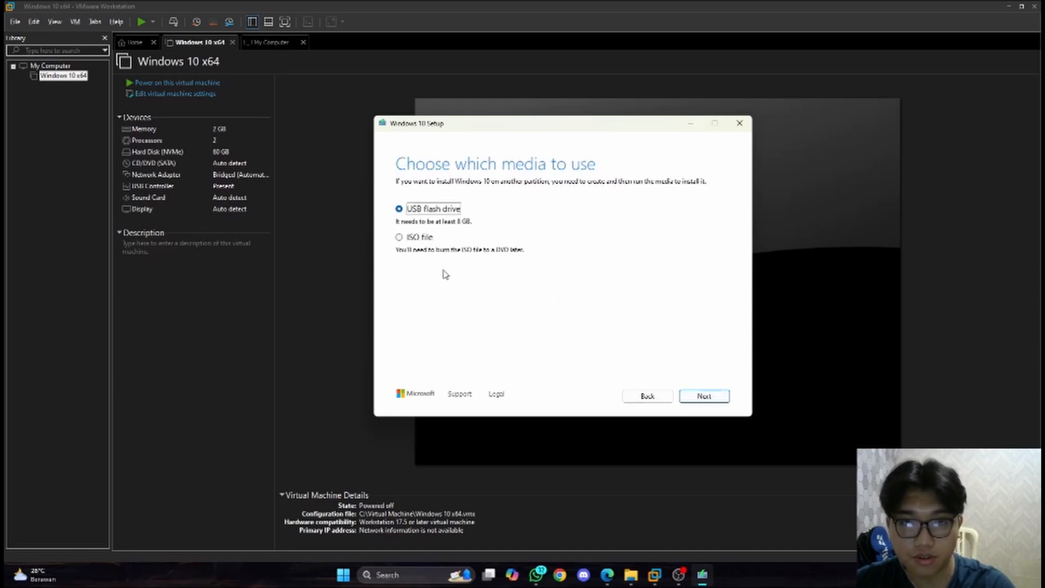
left_click(418, 238)
left_click(705, 396)
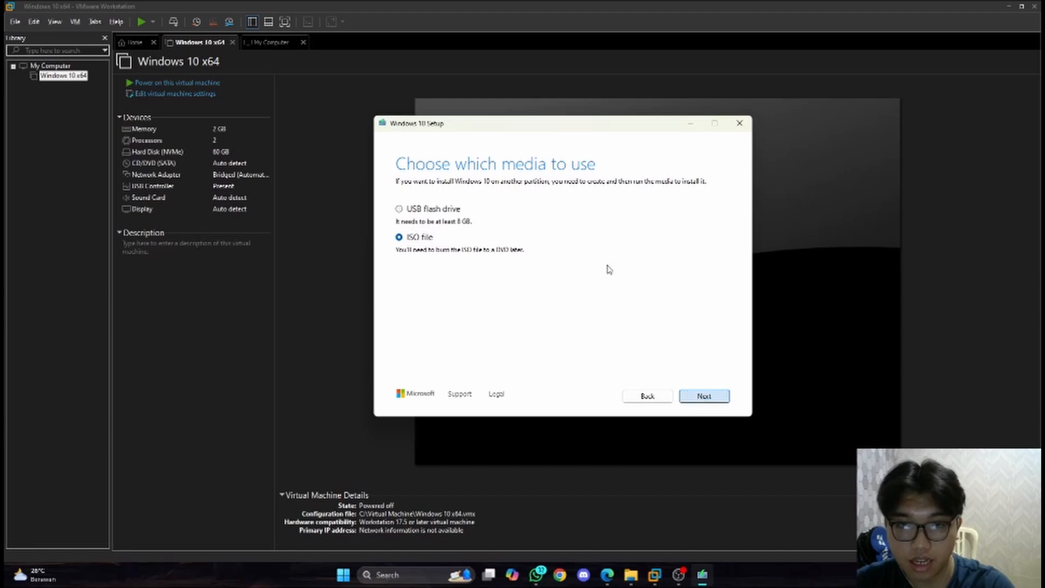
left_click_drag(579, 152, 647, 197)
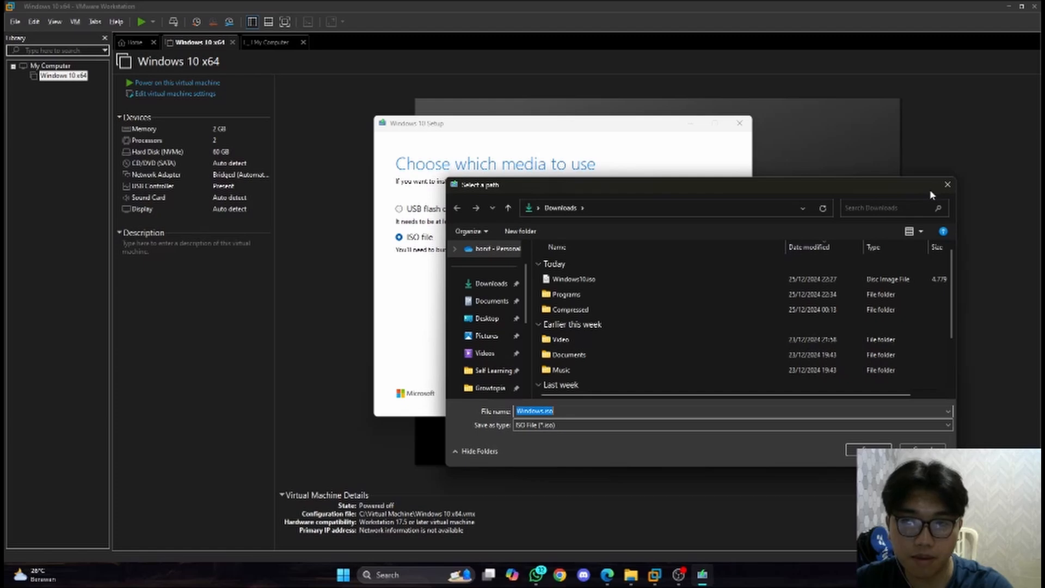
Cancel choosing a save path for the ISO and quit Windows 10 Setup.
left_click(948, 185)
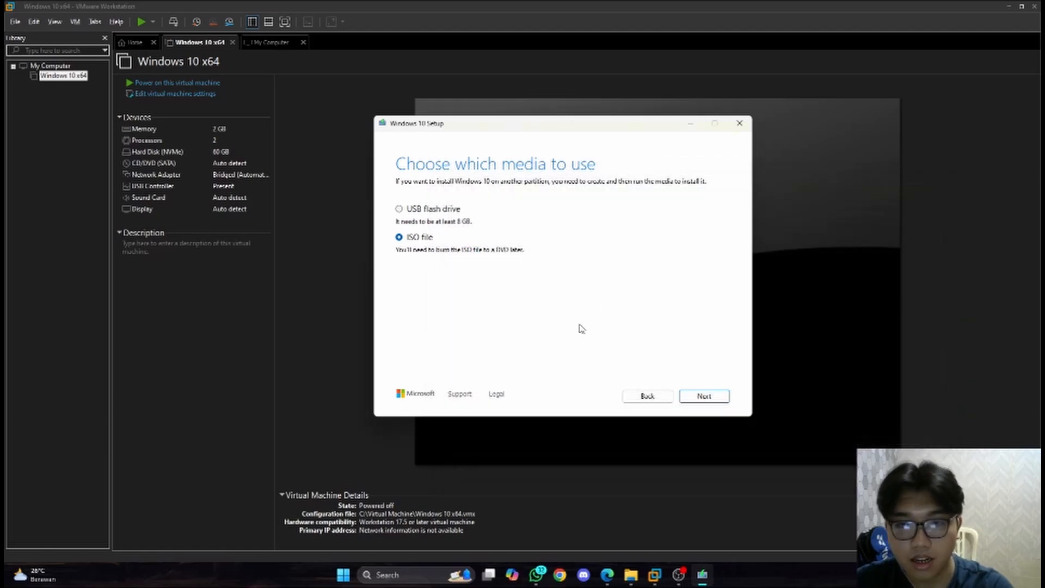
left_click(739, 123)
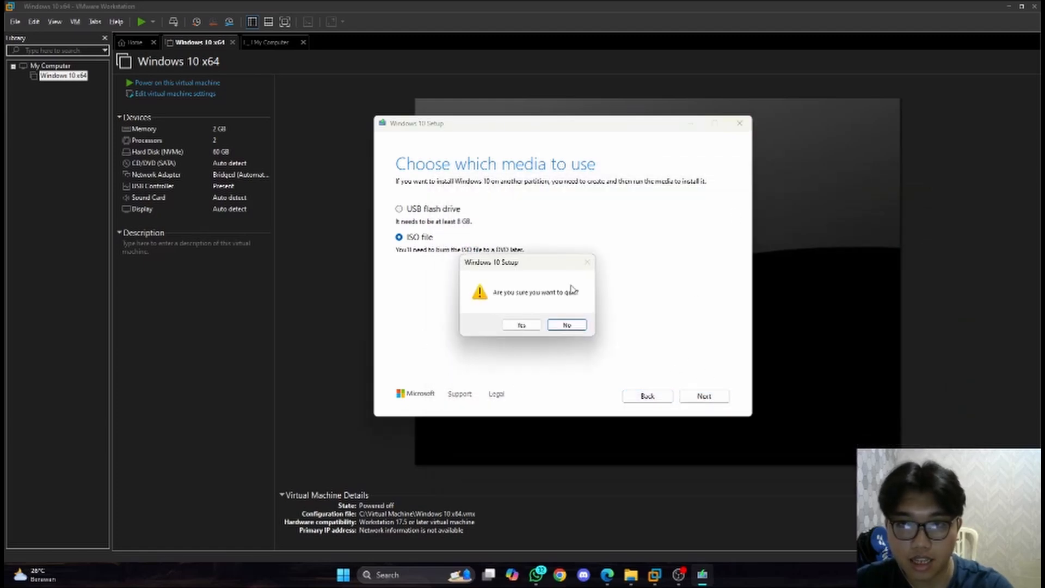
left_click(520, 326)
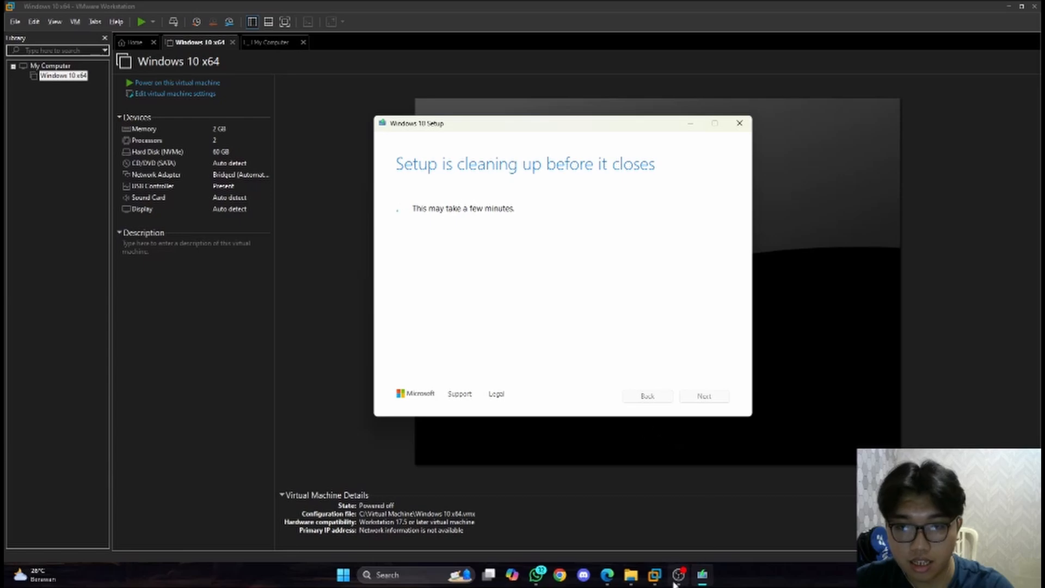
Check the details of Windows10.iso in the Downloads folder, and minimize the folder window.
mouse_move(643, 575)
left_click(618, 514)
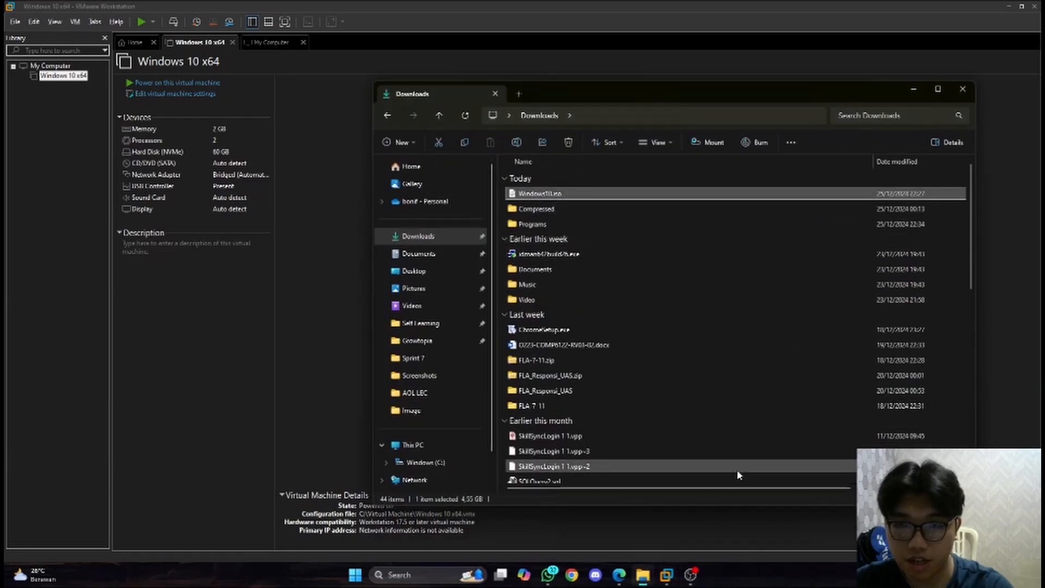
scroll(737, 484, "right", 3)
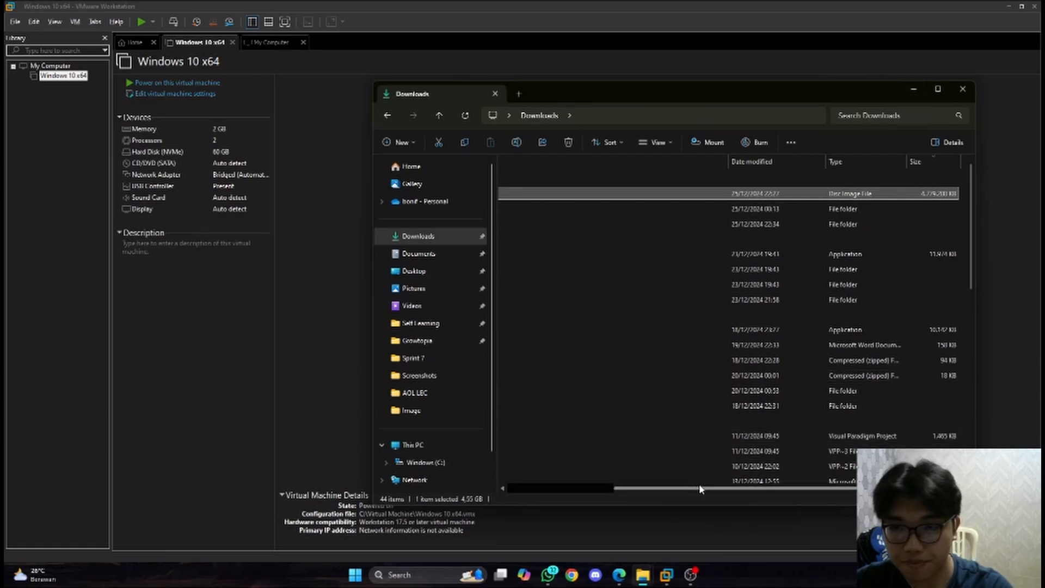
scroll(701, 488, "left", 3)
left_click(915, 90)
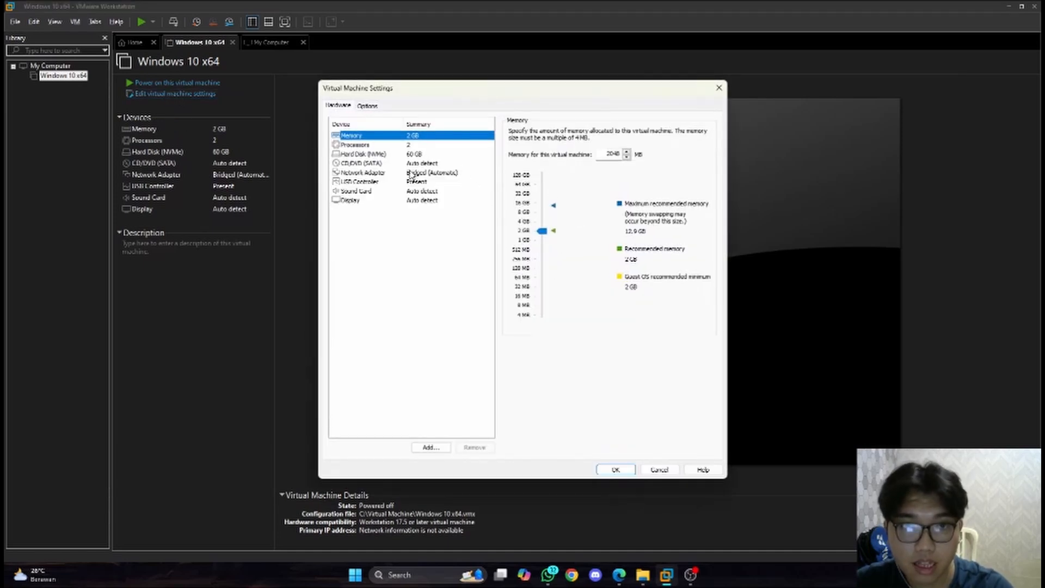
In the virtual machine's settings, make the CD/DVD (SATA) drive use the ISO image Windows10.iso from the Downloads folder.
left_click(426, 165)
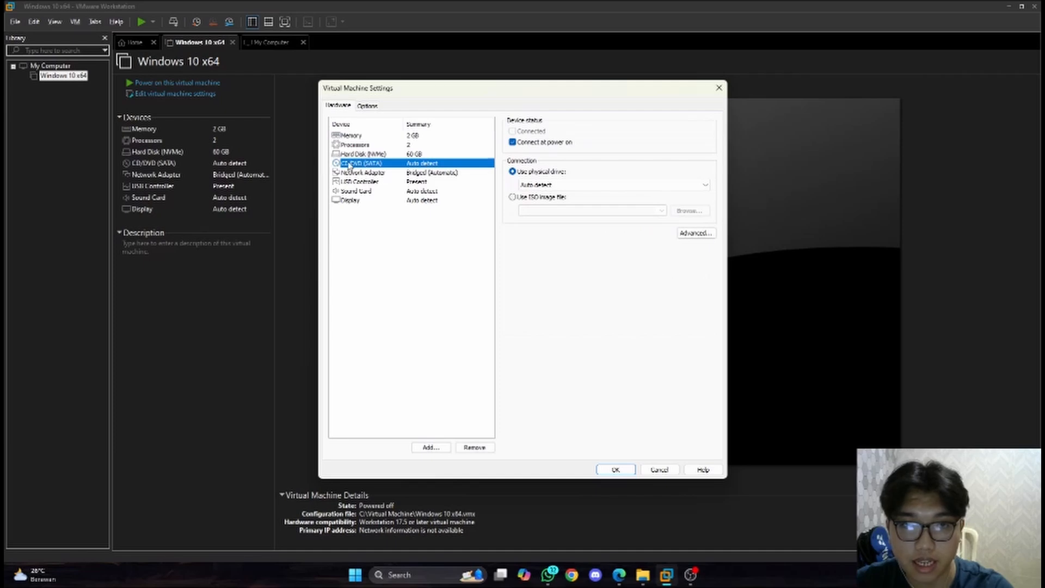
left_click(513, 198)
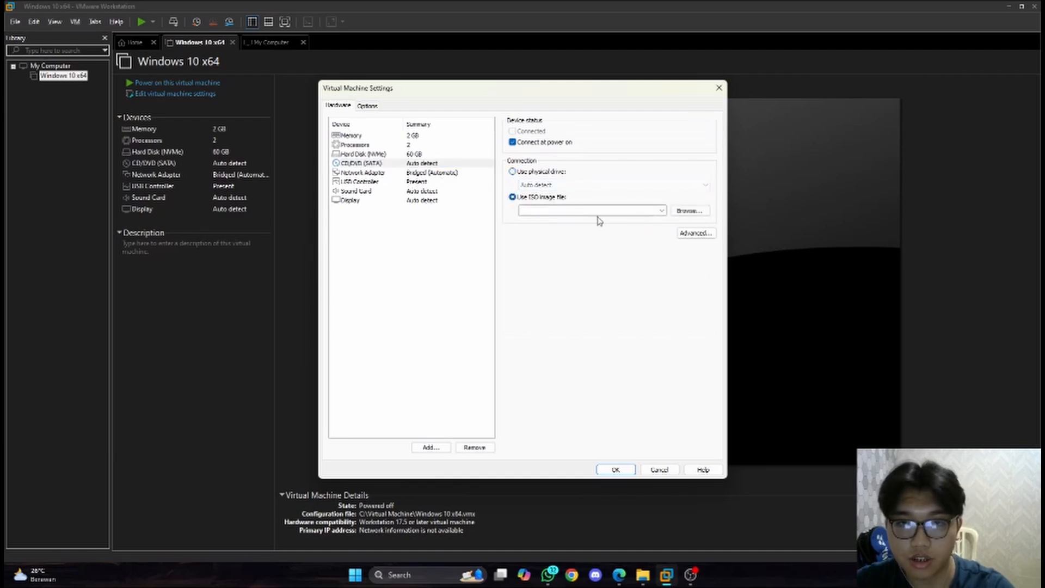
left_click(690, 213)
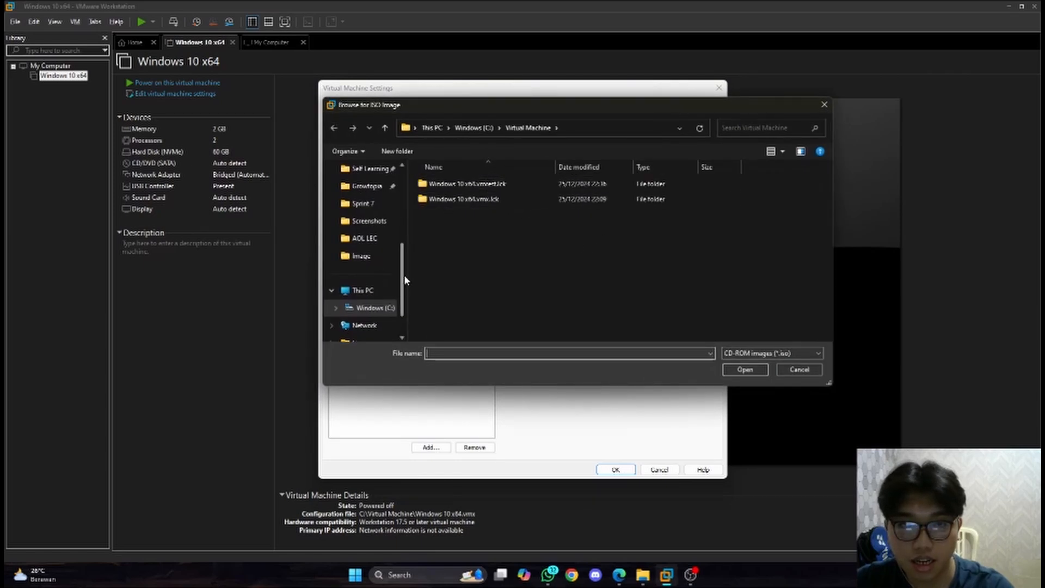
scroll(403, 288, "down", 1)
scroll(403, 289, "up", 1)
scroll(405, 272, "down", 1)
left_click(381, 255)
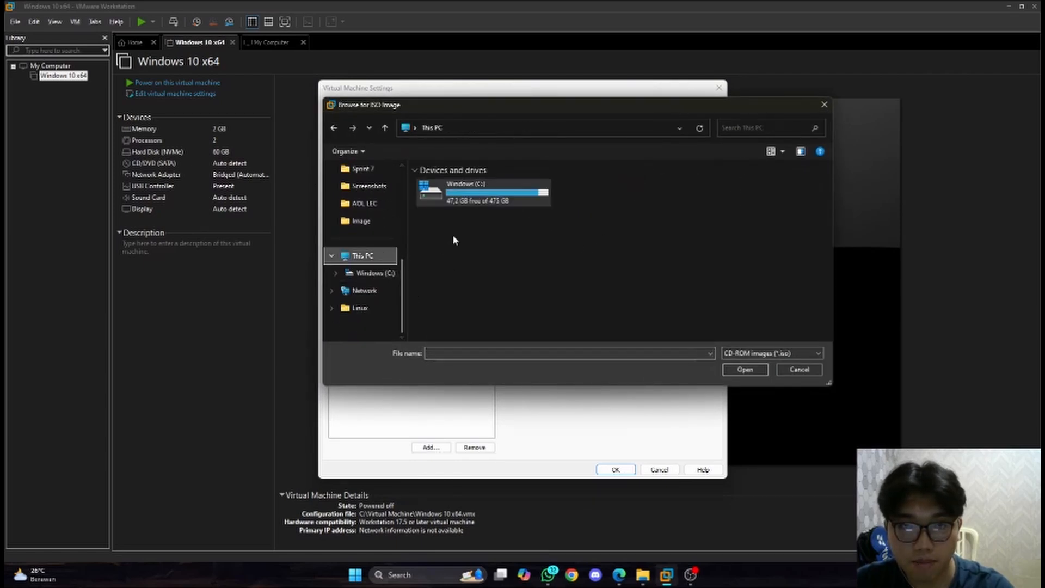
scroll(401, 240, "up", 5)
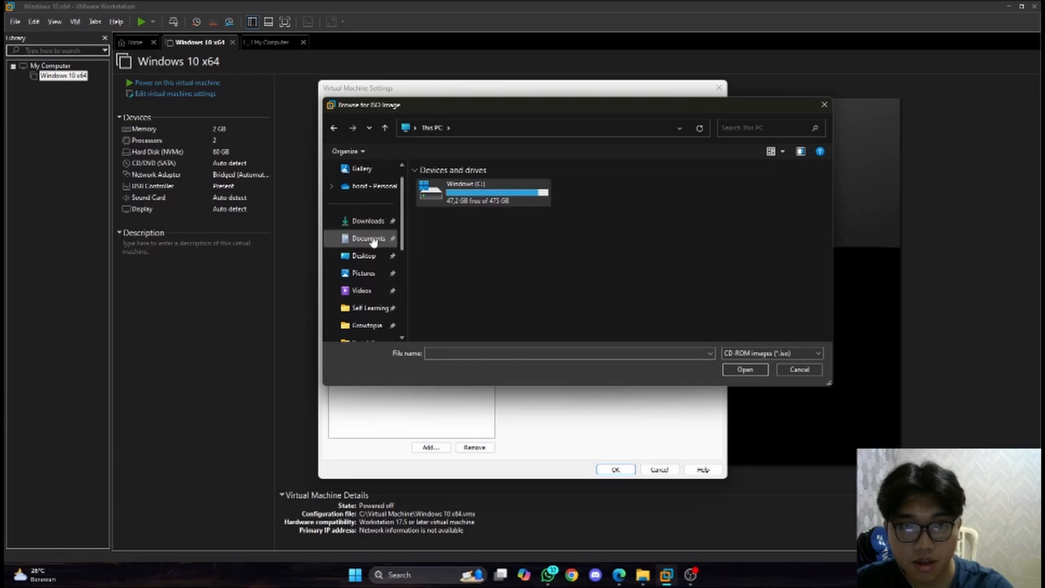
left_click(368, 220)
left_click(481, 199)
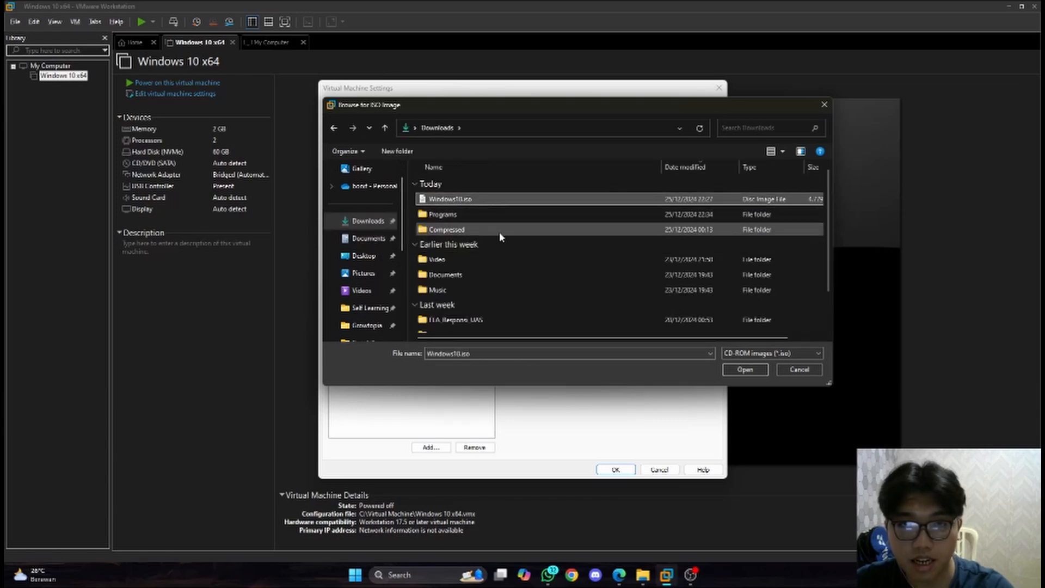
left_click(746, 370)
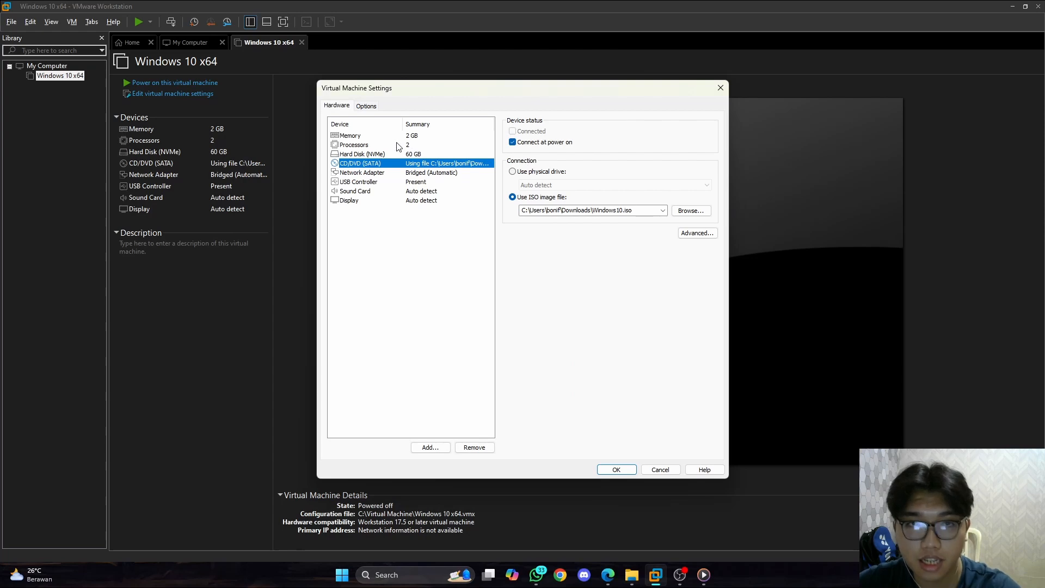
Set the virtual machine's number of processors to 4.
left_click(398, 147)
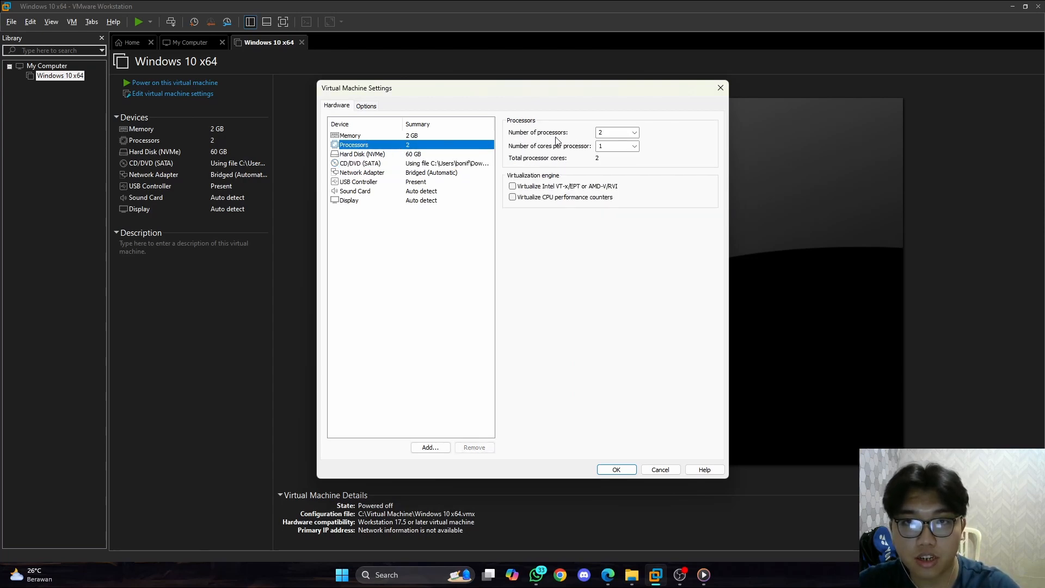
left_click(634, 133)
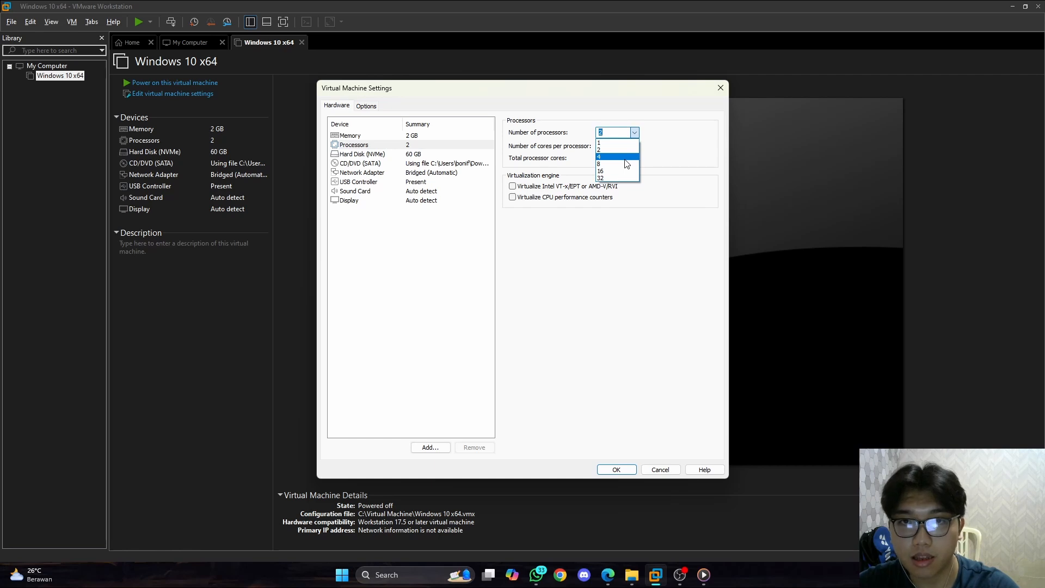
left_click(626, 158)
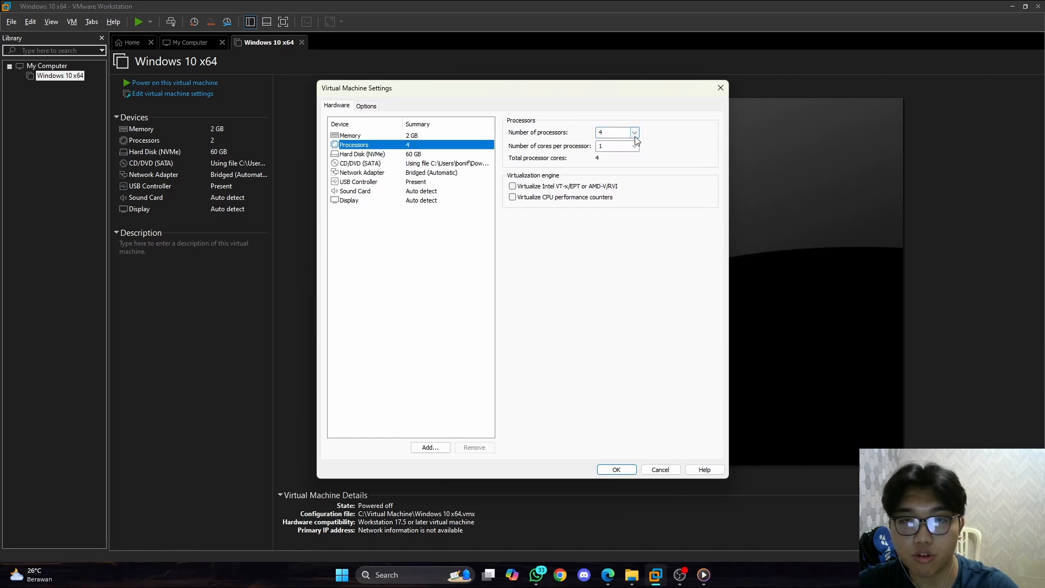
Set the virtual machine's memory to 8192 MB and save its settings.
left_click(416, 135)
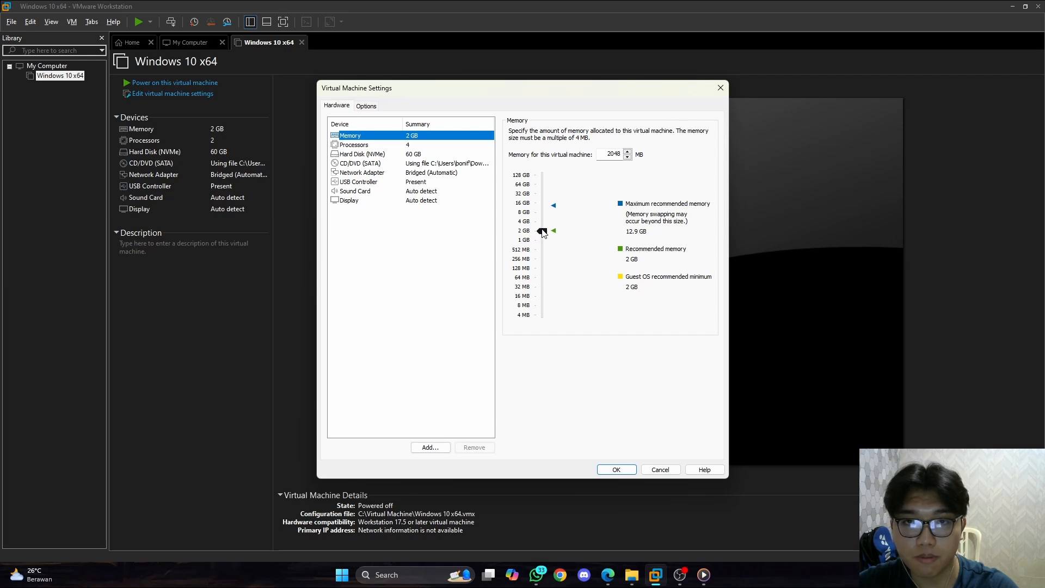
left_click_drag(543, 231, 548, 215)
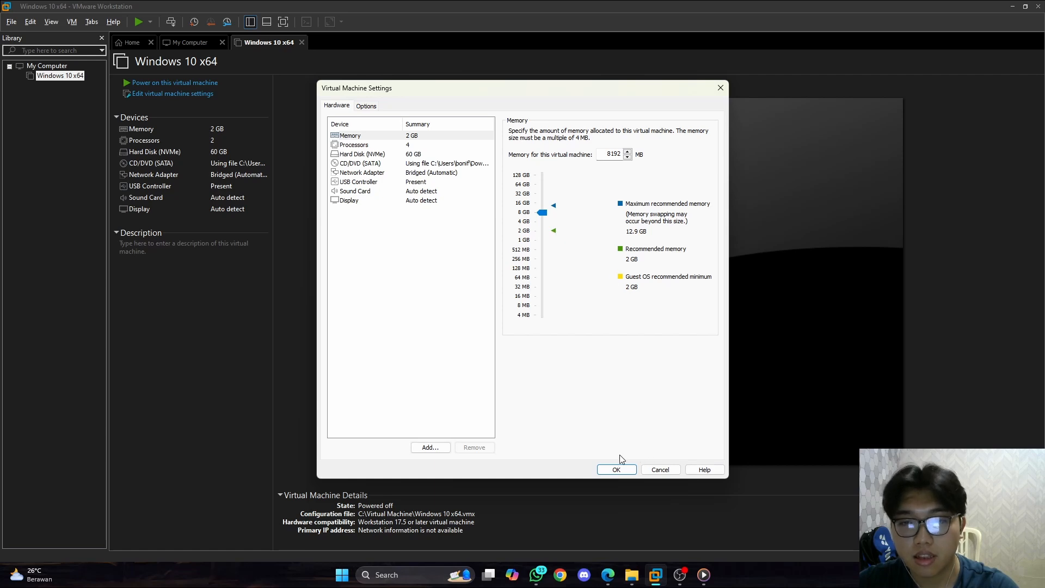
left_click(617, 469)
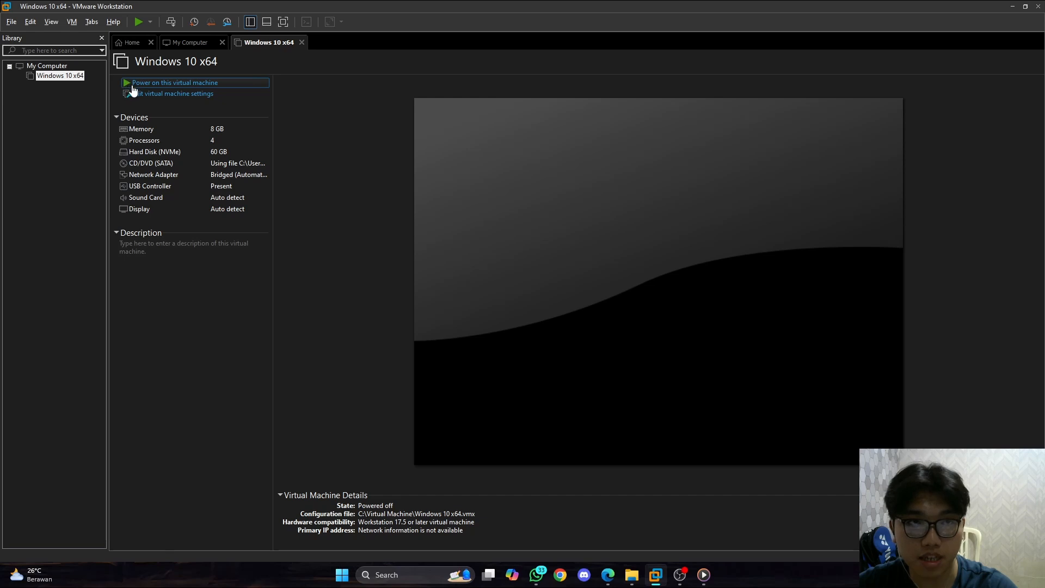
Power on the Windows 10 x64 virtual machine and boot it from the CD/DVD into Windows Setup.
left_click(198, 85)
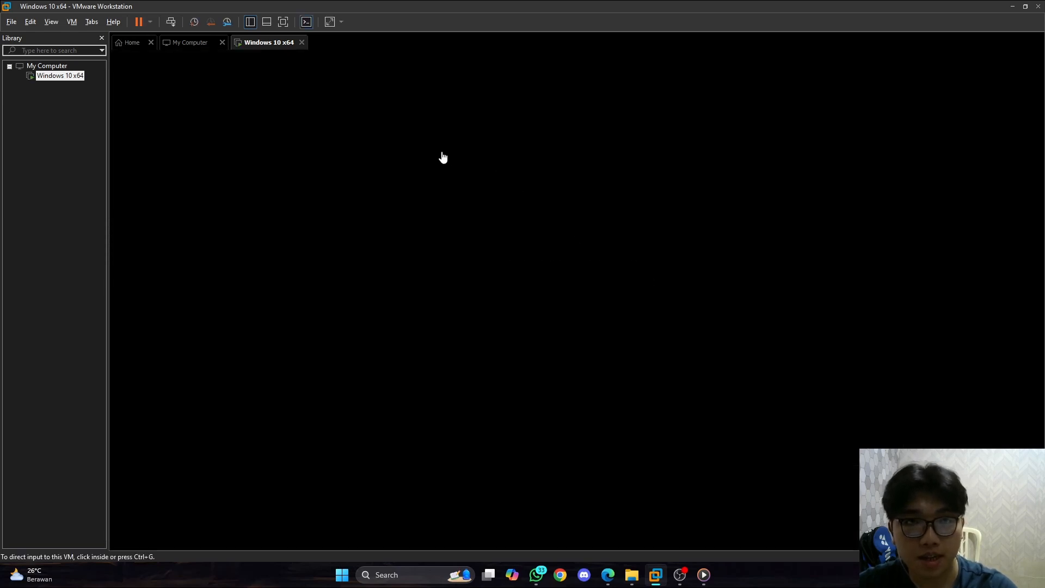
left_click(479, 207)
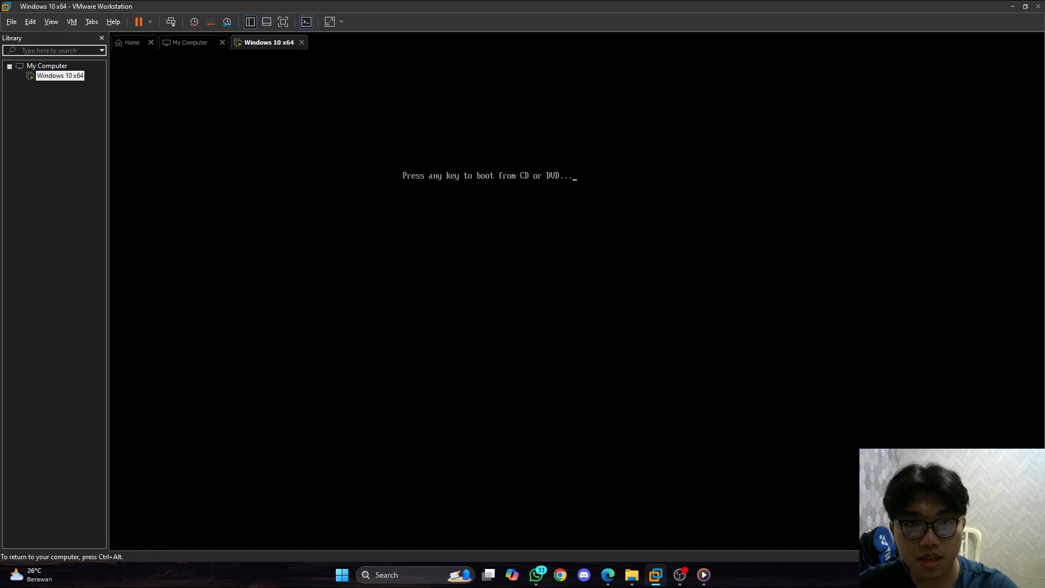
key("Return")
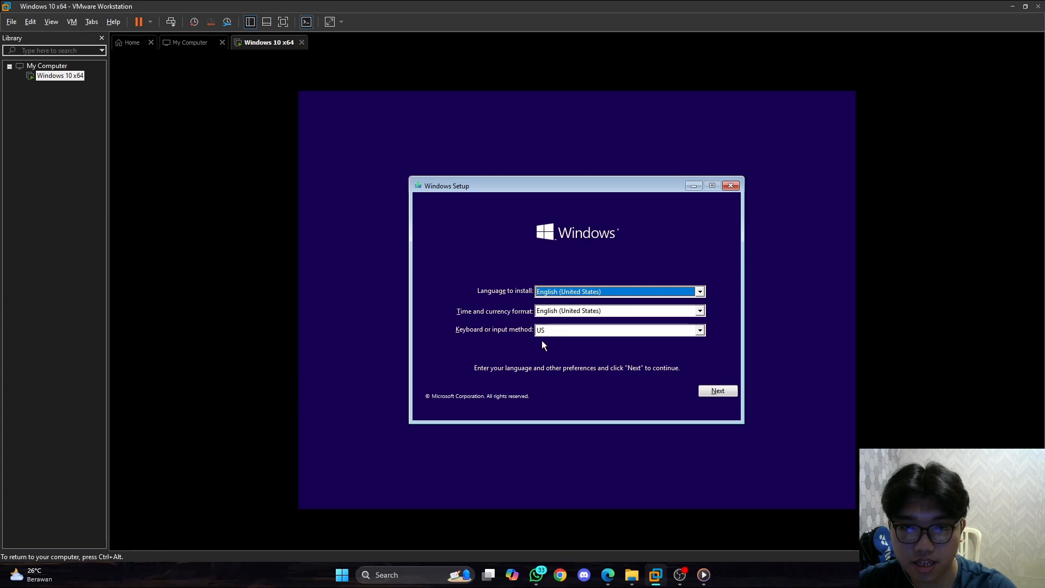
Start the Windows installation with English (United States) and the US keyboard, continuing without a product key.
left_click(718, 391)
left_click(594, 308)
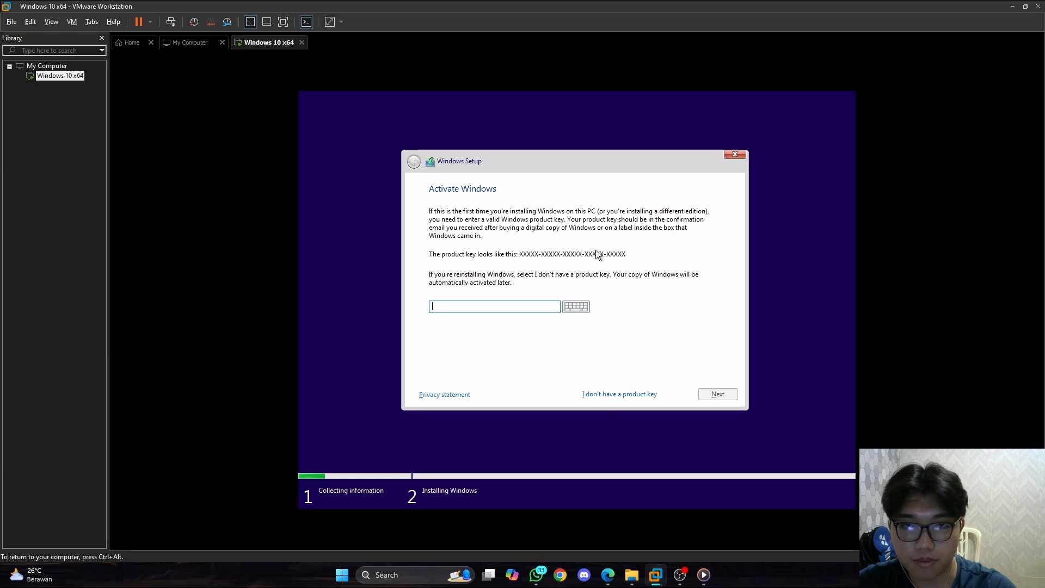
left_click(616, 398)
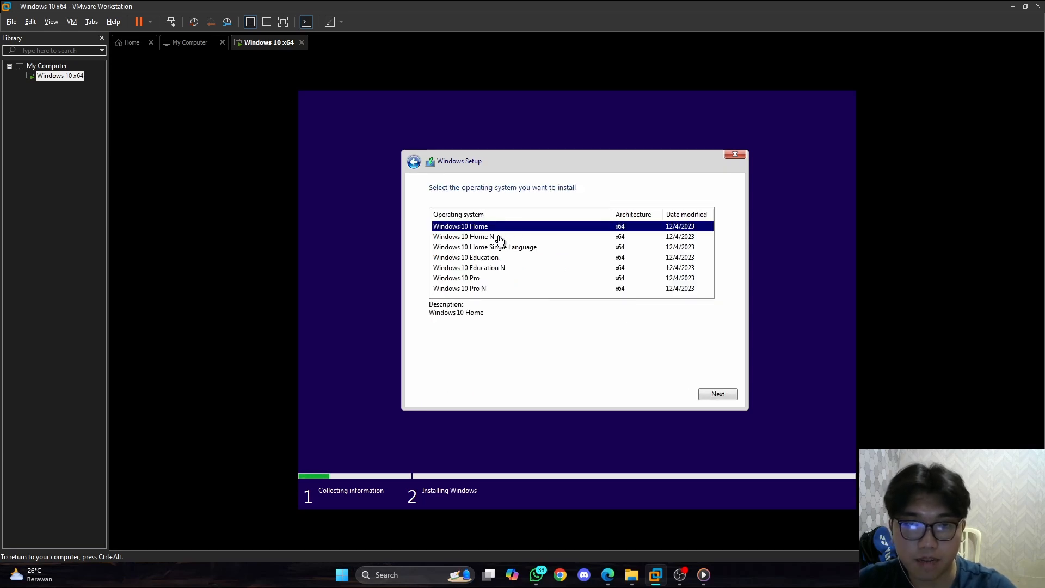
Choose Windows 10 Home x64 as the operating system to install.
left_click(516, 239)
left_click(531, 257)
left_click(537, 237)
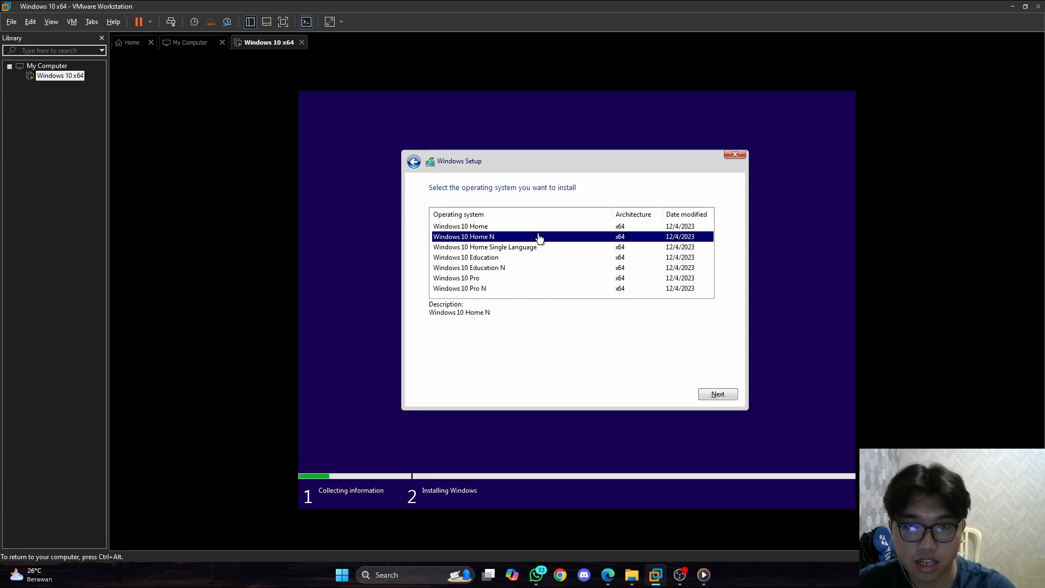
left_click(537, 227)
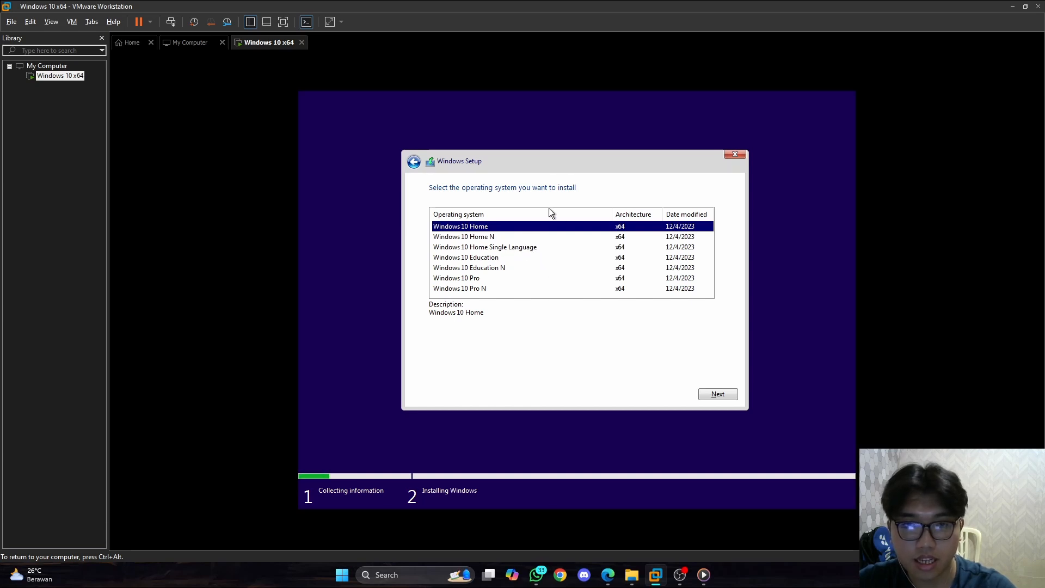
left_click(733, 396)
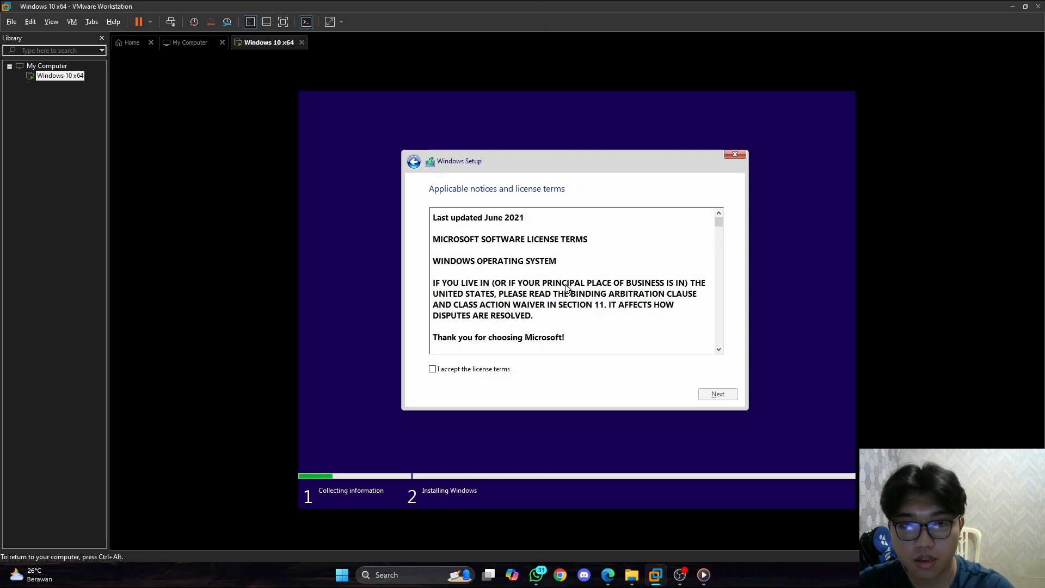
Accept the license terms and run a custom installation of Windows on the Drive 0 unallocated space.
left_click_drag(719, 225, 711, 348)
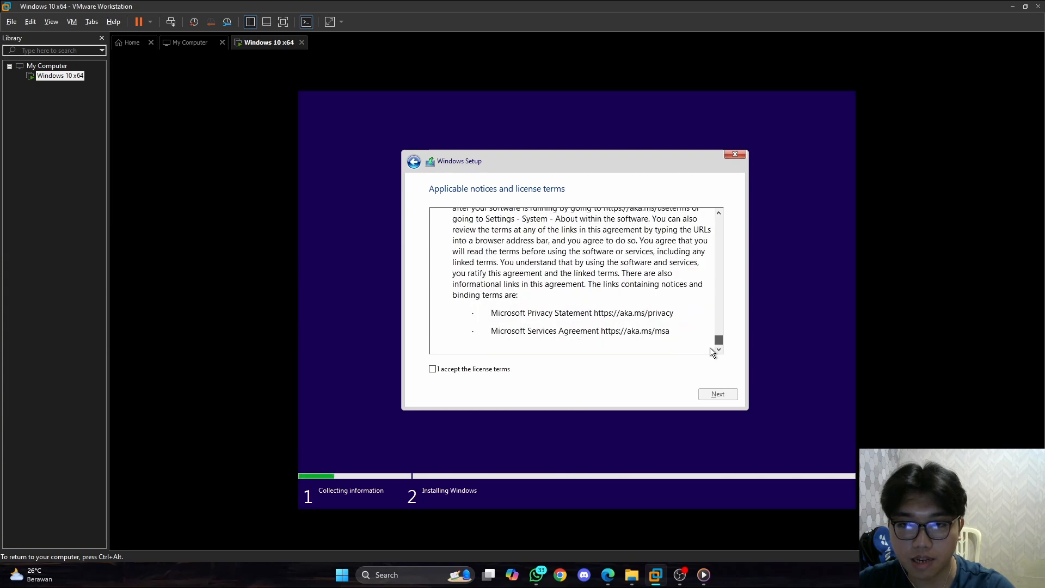
left_click(433, 370)
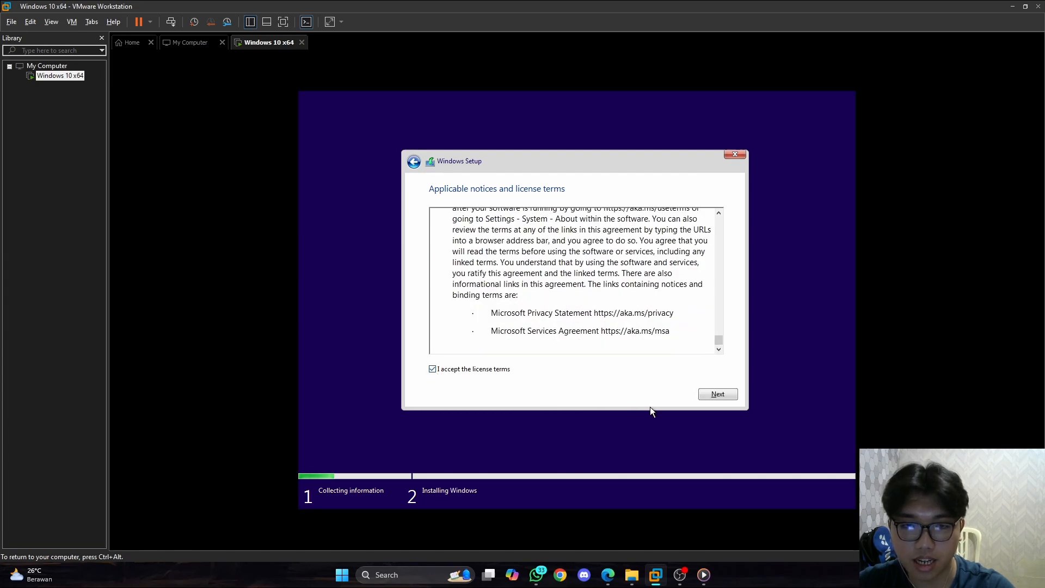
left_click(722, 396)
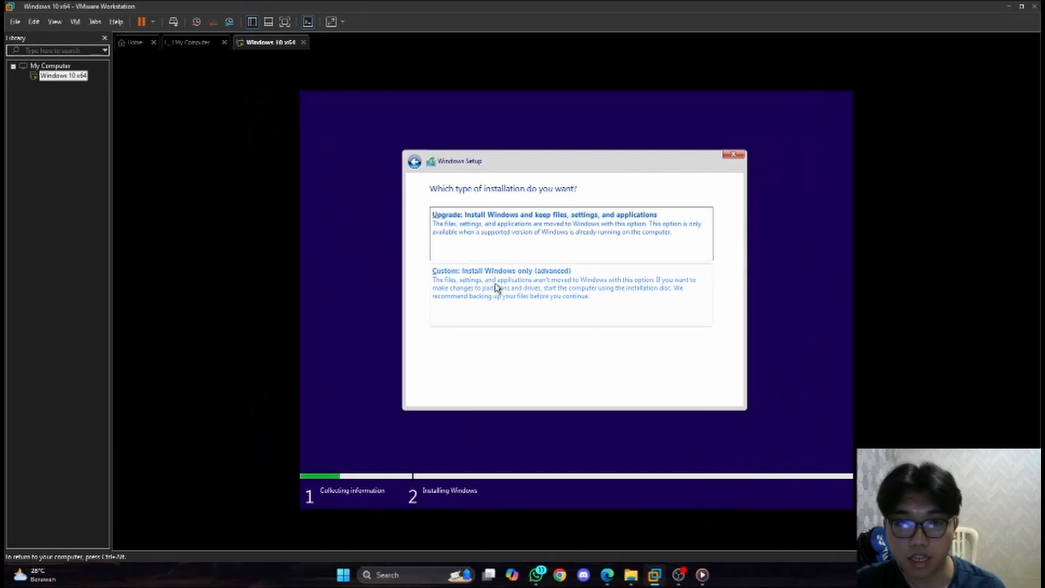
left_click(571, 298)
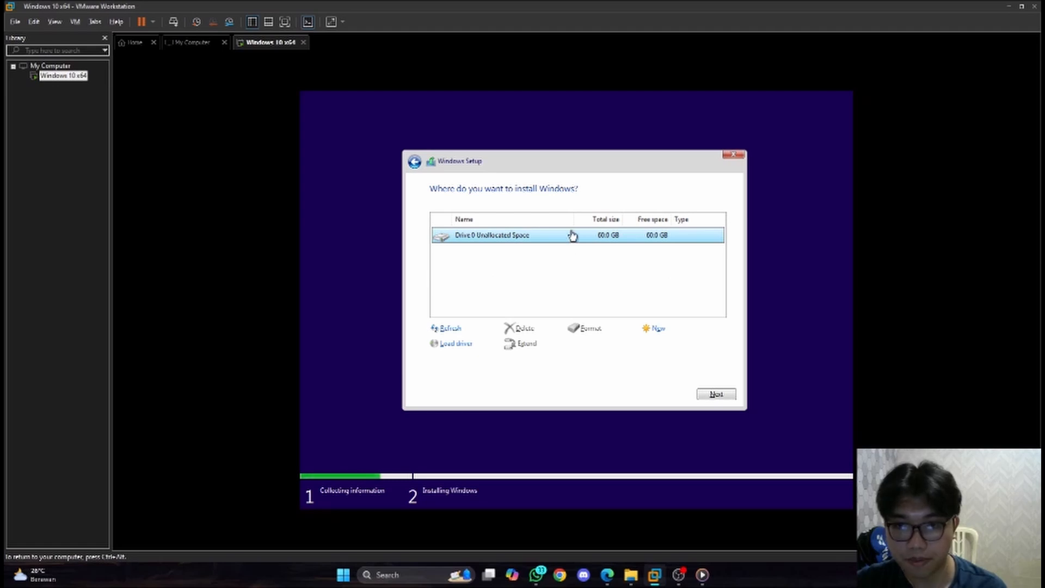
left_click(717, 394)
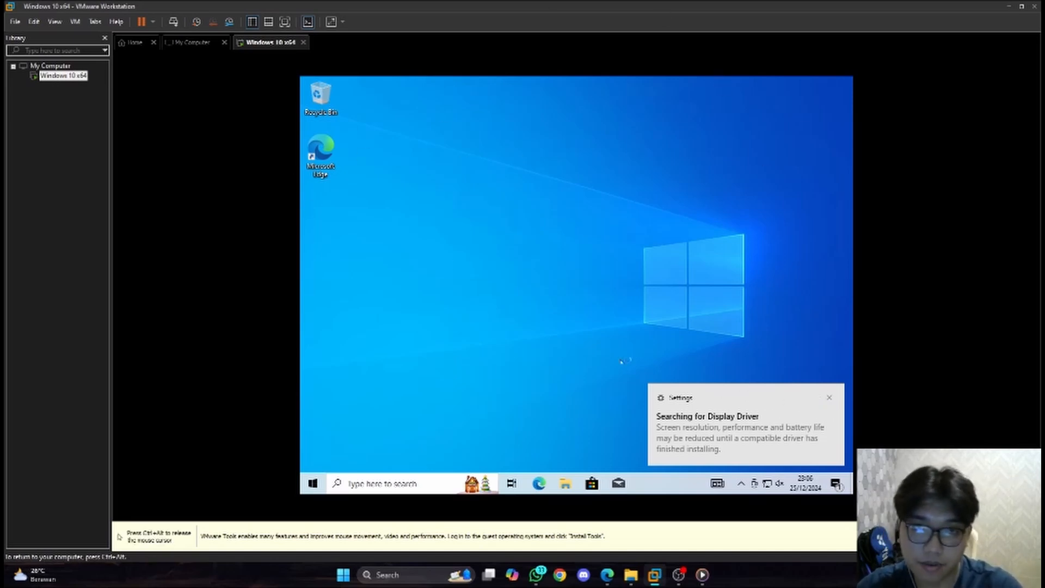
Dismiss the display driver notification and start the VMware Tools installation for the Windows 10 x64 virtual machine.
left_click(831, 400)
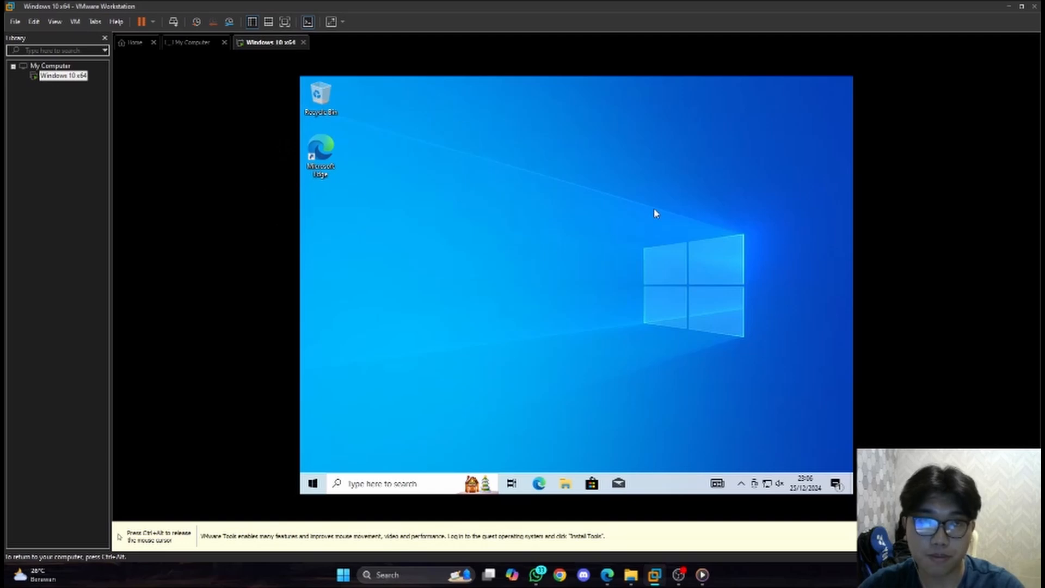
key("ctrl+alt")
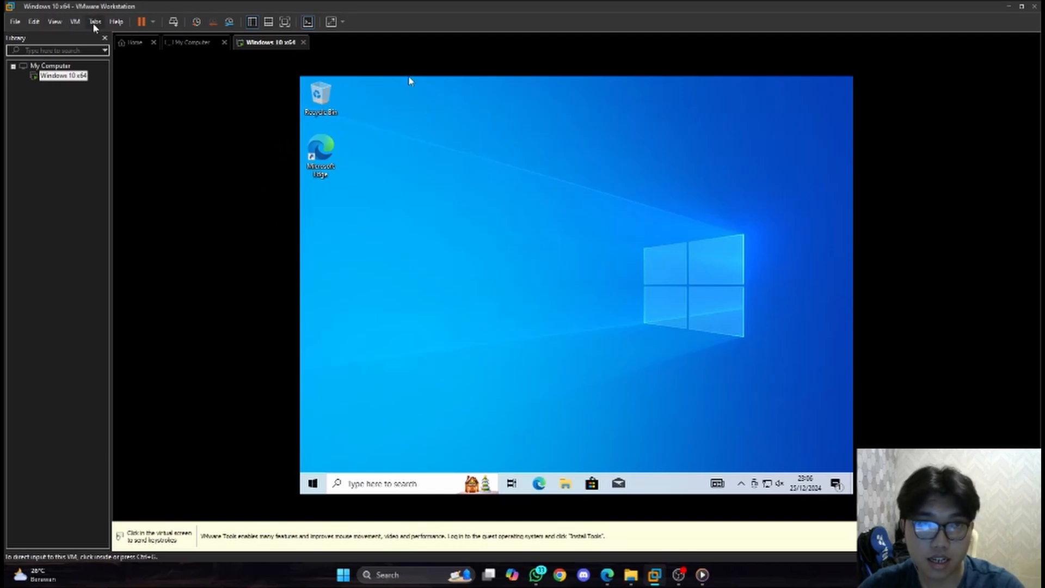
left_click(75, 23)
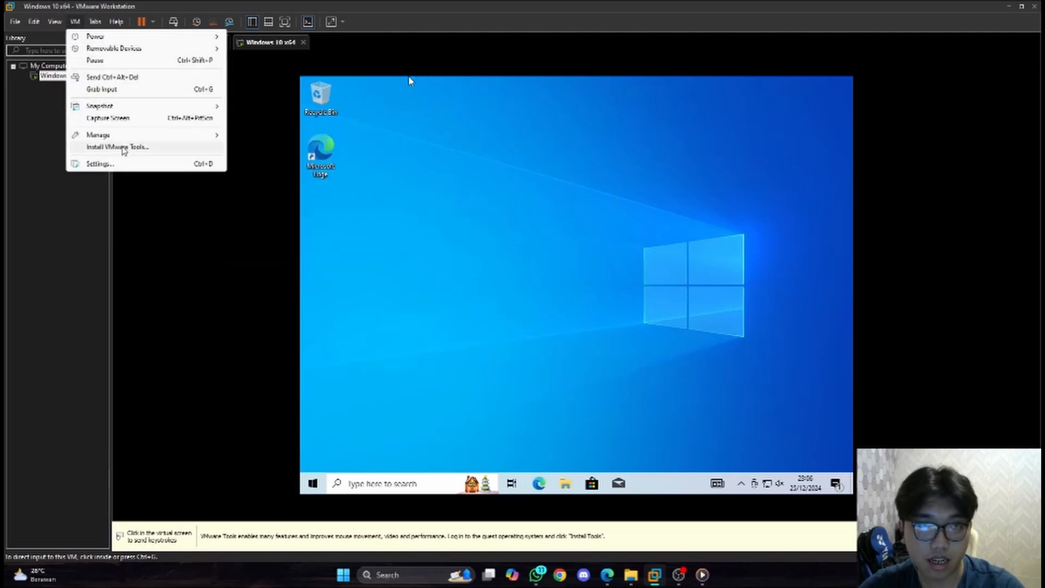
left_click(123, 148)
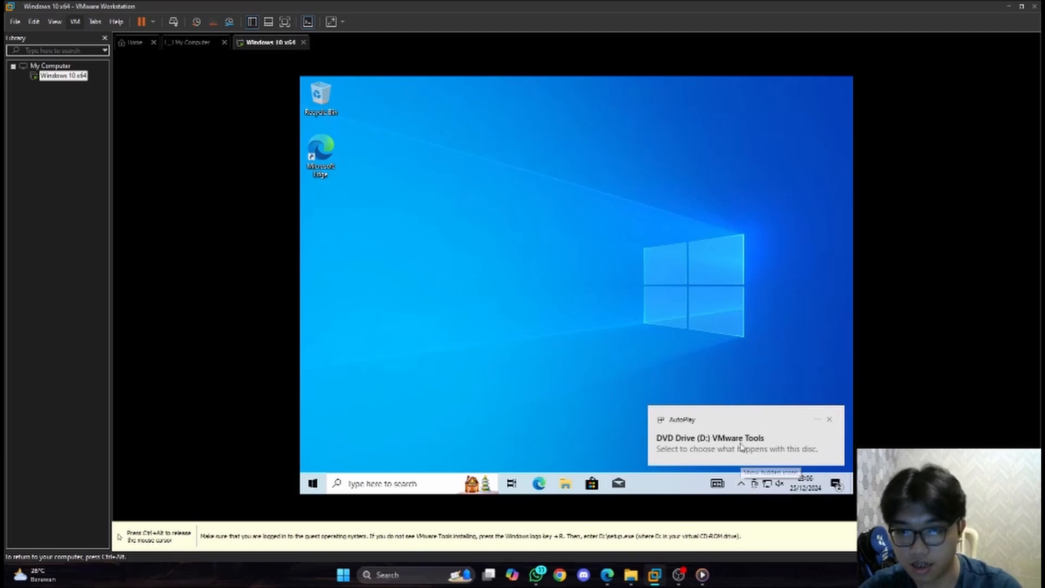
Run setup64.exe from the VMware Tools disc in the guest and allow it to make changes to the device.
left_click(752, 451)
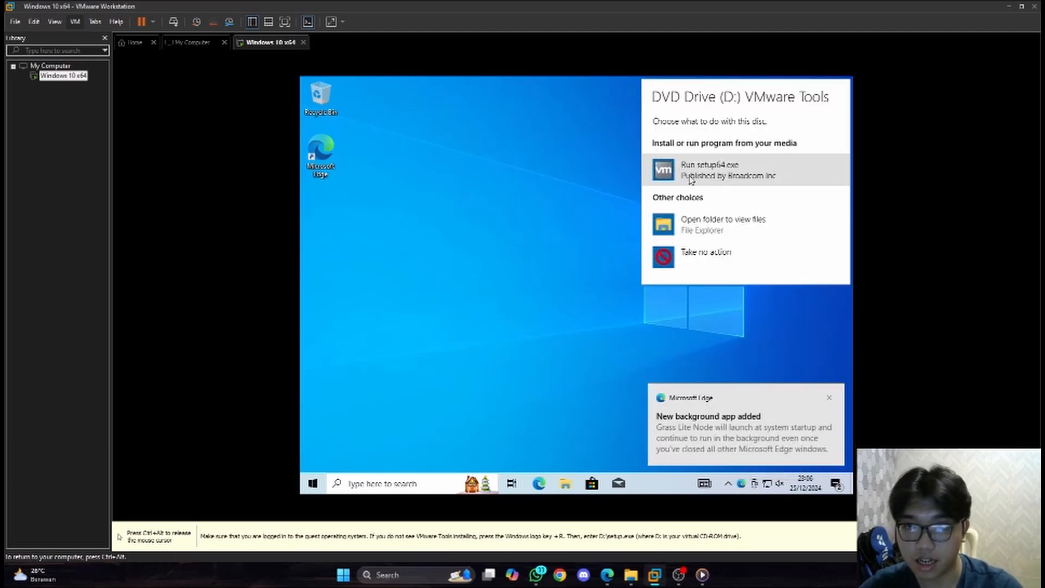
left_click(741, 179)
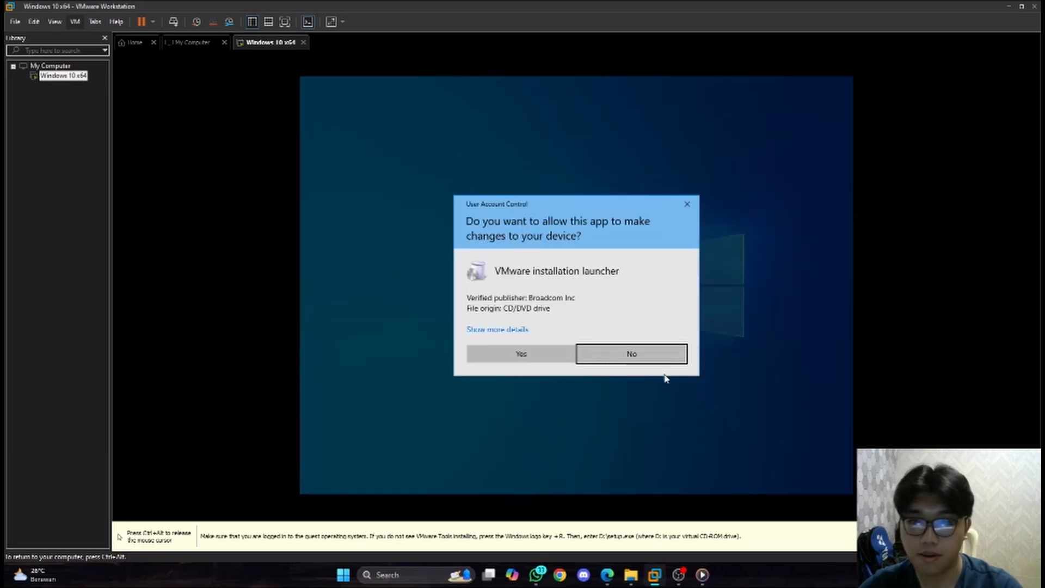
left_click(516, 355)
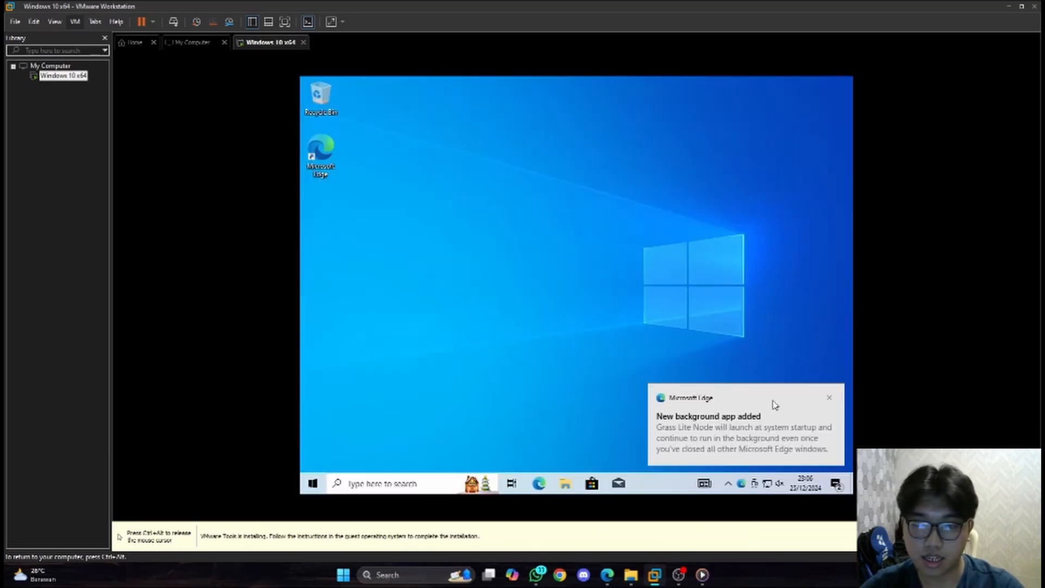
left_click(830, 399)
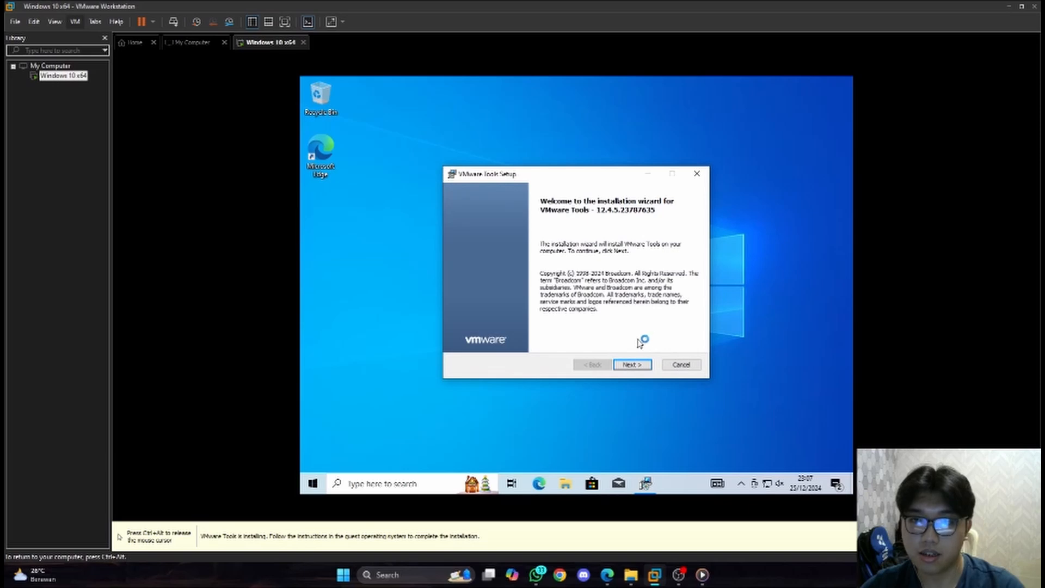
Install VMware Tools with the Typical setup type and restart the guest system.
left_click(632, 369)
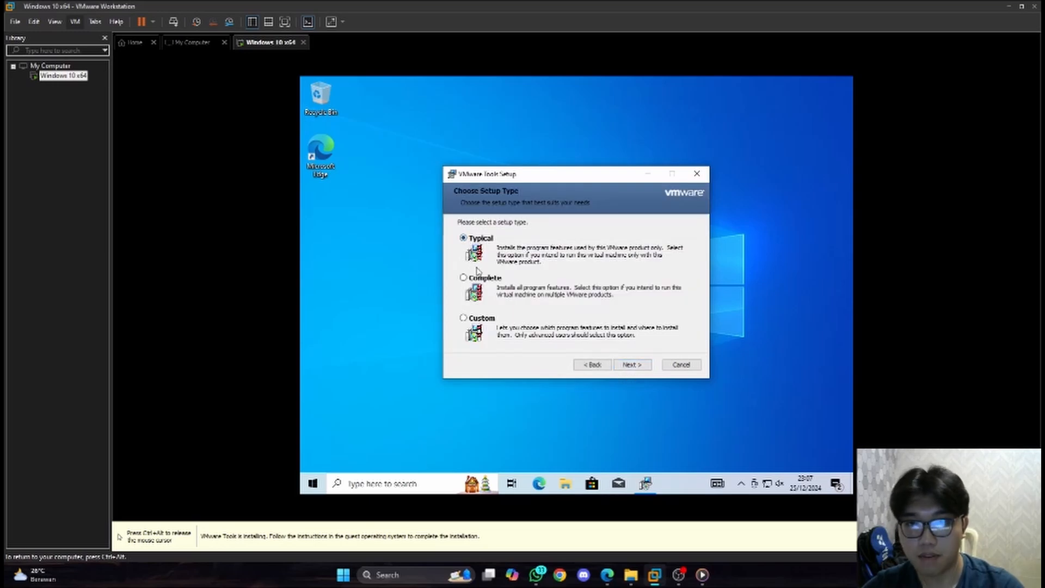
left_click(633, 365)
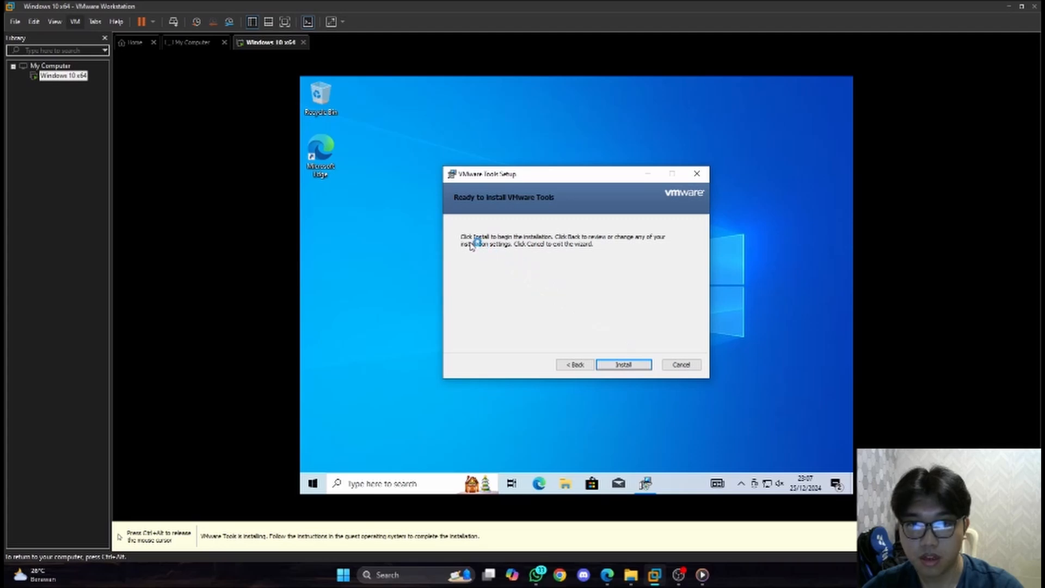
left_click(627, 365)
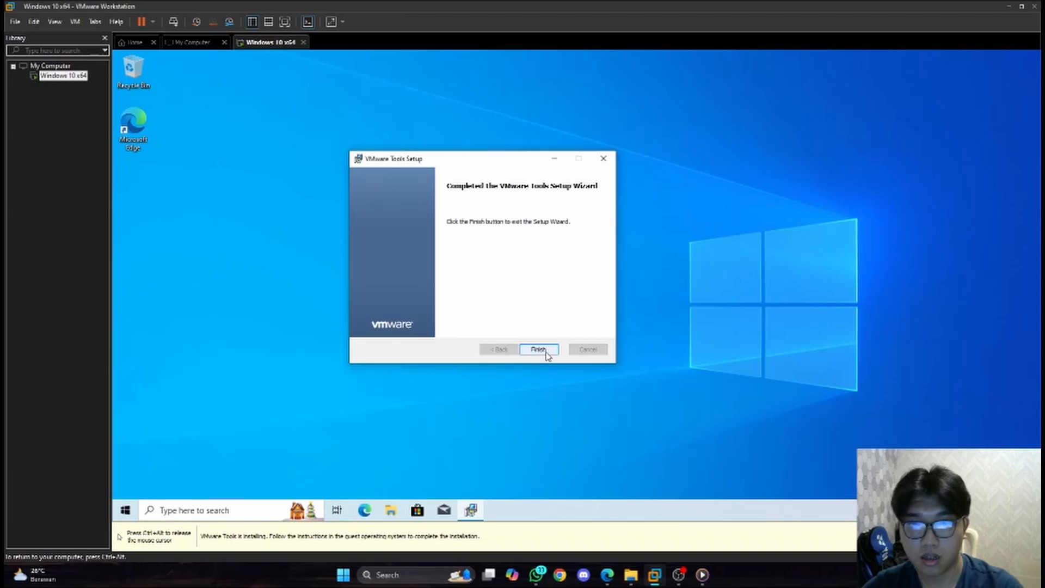
left_click(544, 350)
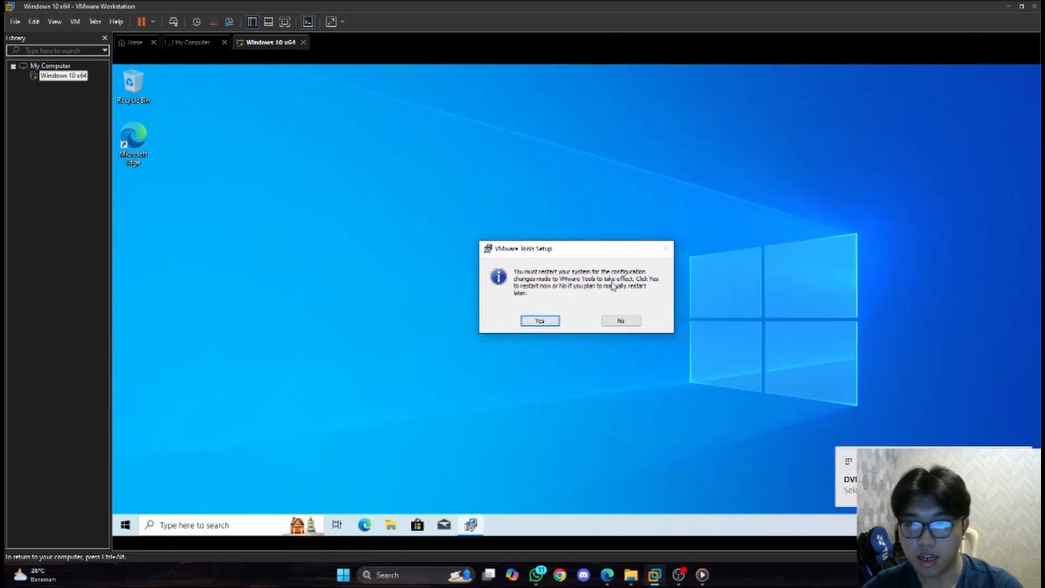
left_click(543, 322)
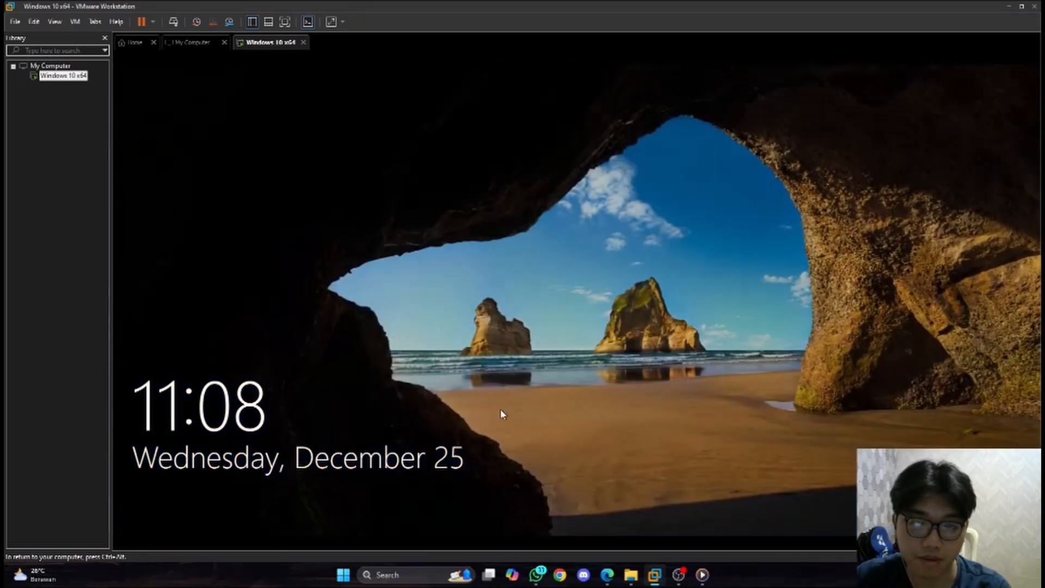
left_click(501, 411)
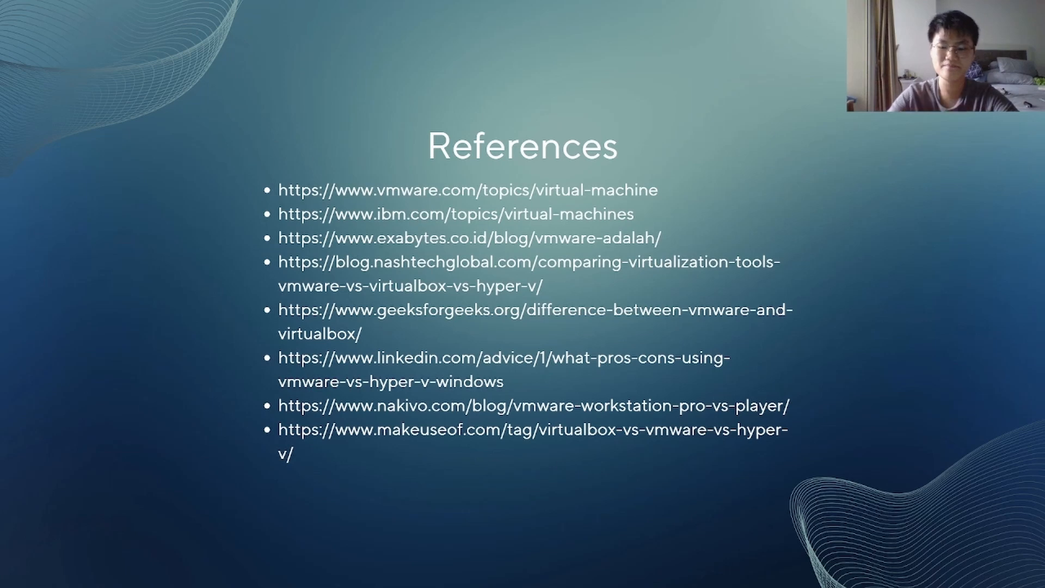
key("Right")
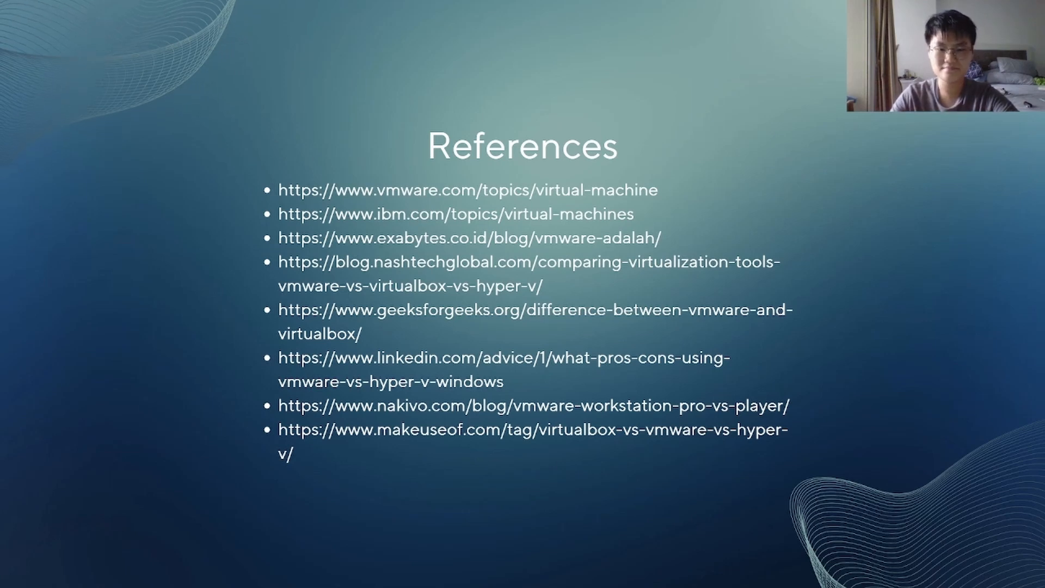